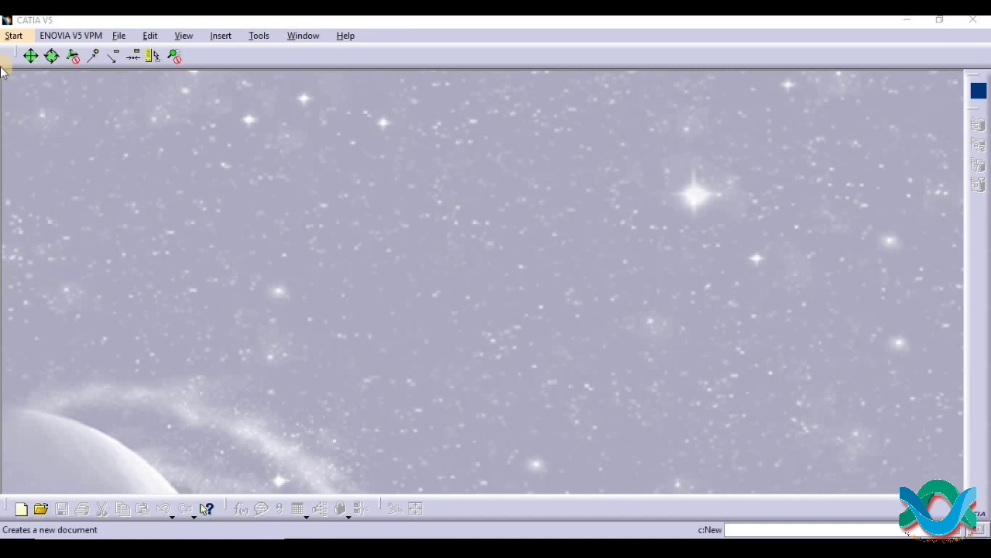
# Step: Create a new part named Part1 in the Generative Shape Design workbench with hybrid design enabled
pyautogui.click(31, 36)
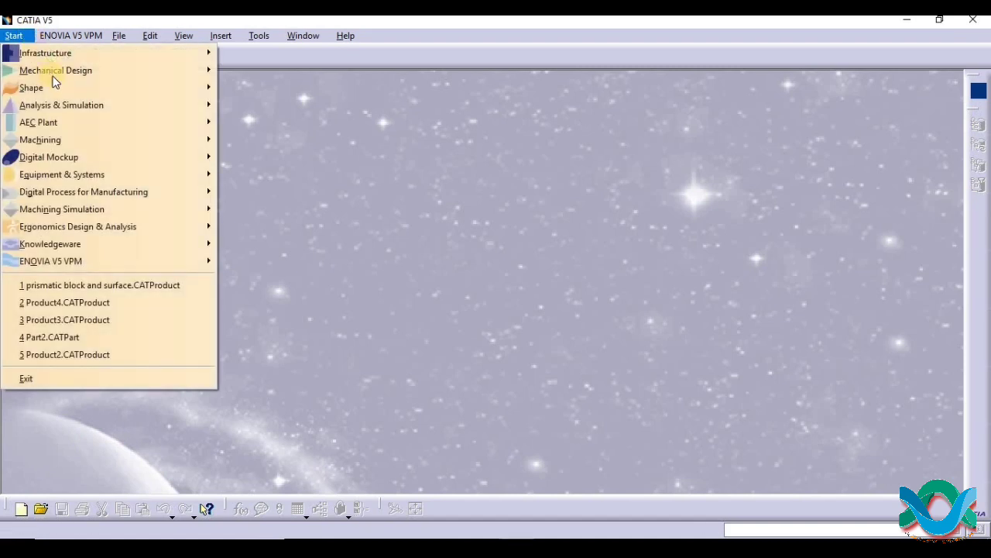
pyautogui.moveTo(99, 93)
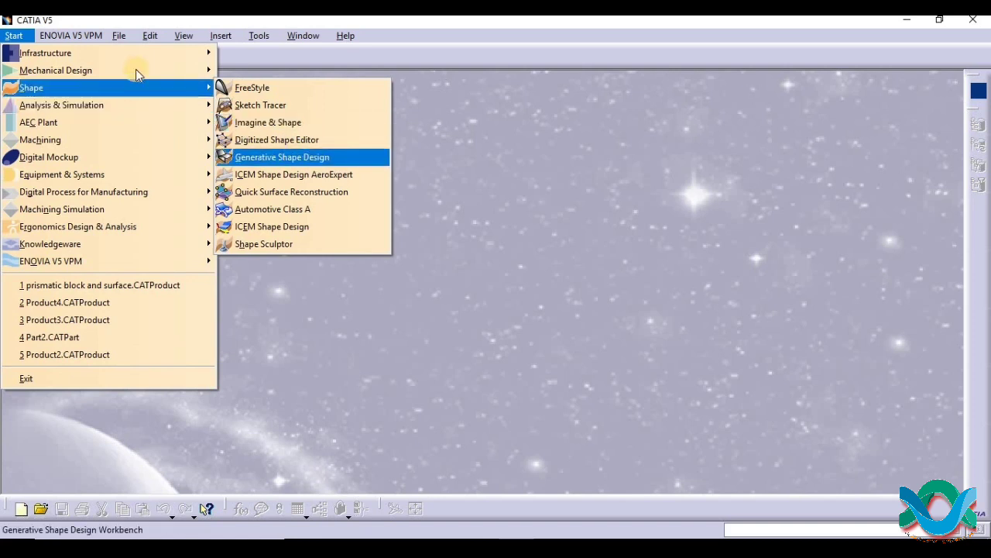
pyautogui.click(310, 158)
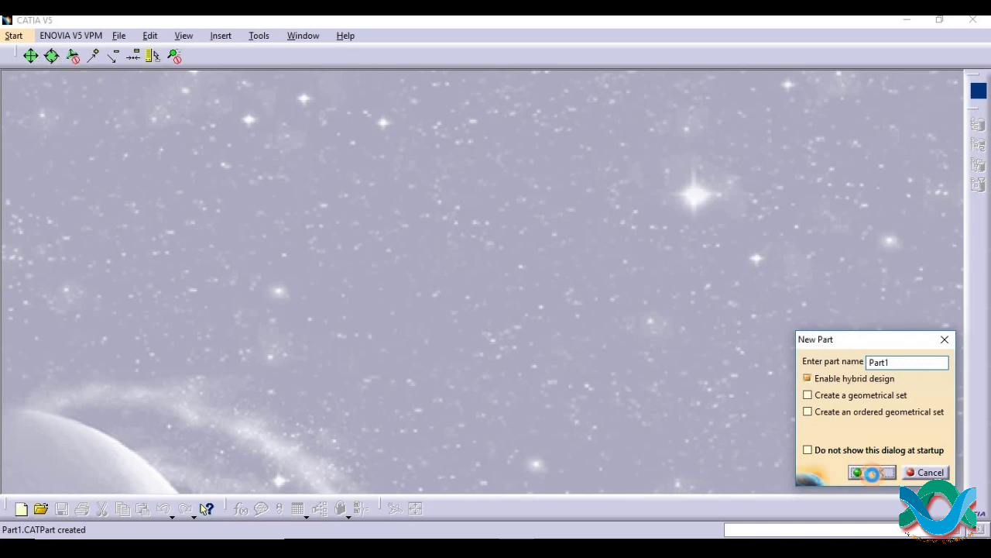
pyautogui.click(873, 472)
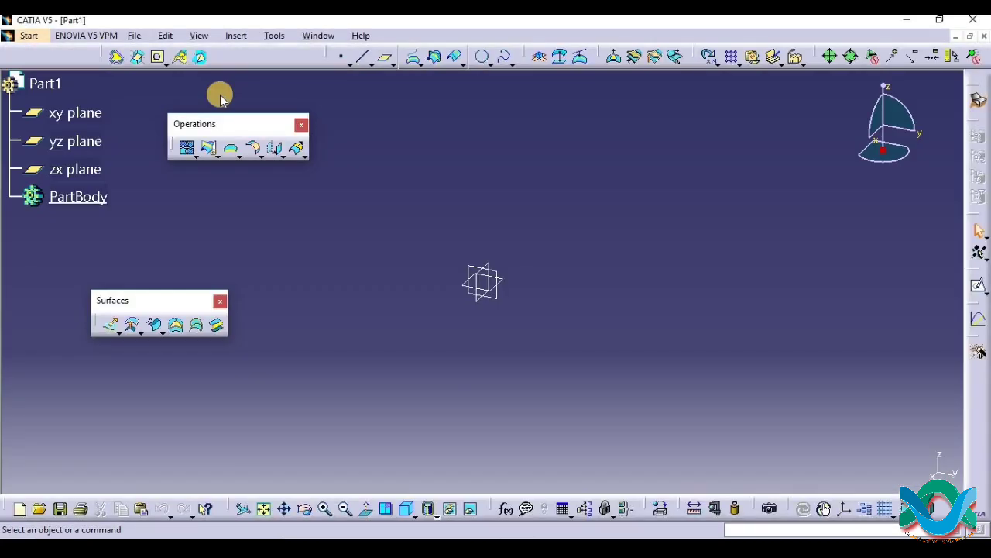
pyautogui.moveTo(154, 93); pyautogui.dragTo(428, 200)
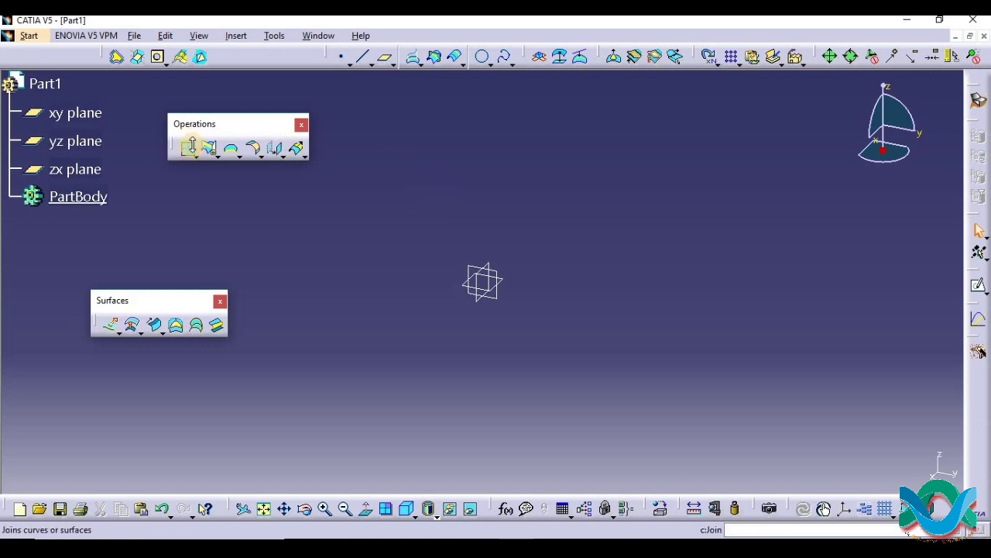
# Step: Sketch a closed rectangle about 52 mm high on the xy plane, with its right edge on the vertical axis, and exit the sketch
pyautogui.click(77, 112)
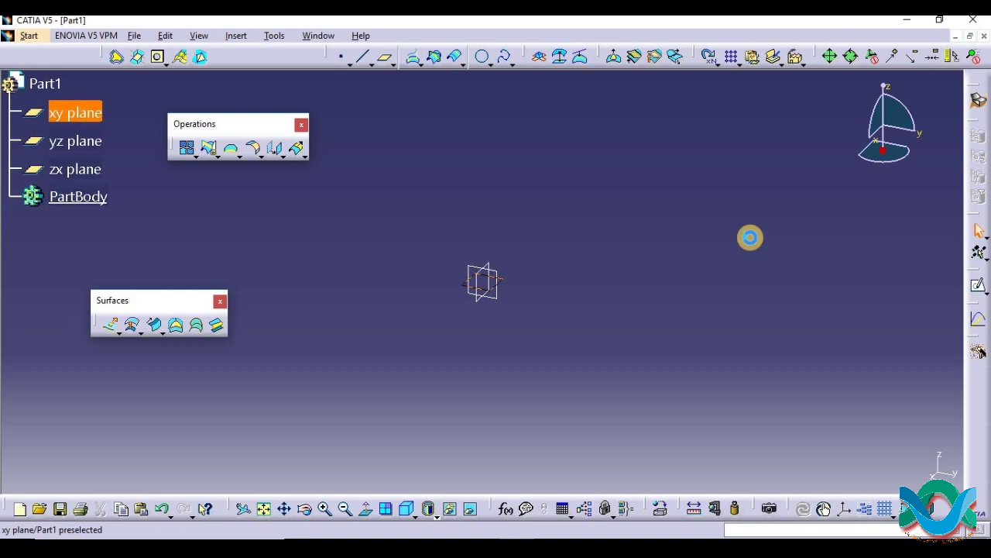
pyautogui.click(976, 289)
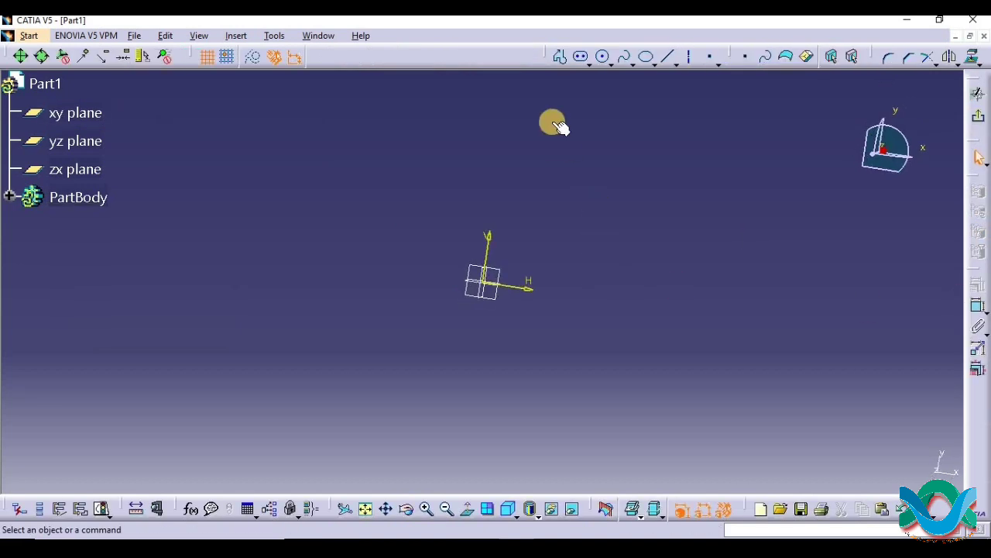
pyautogui.click(560, 56)
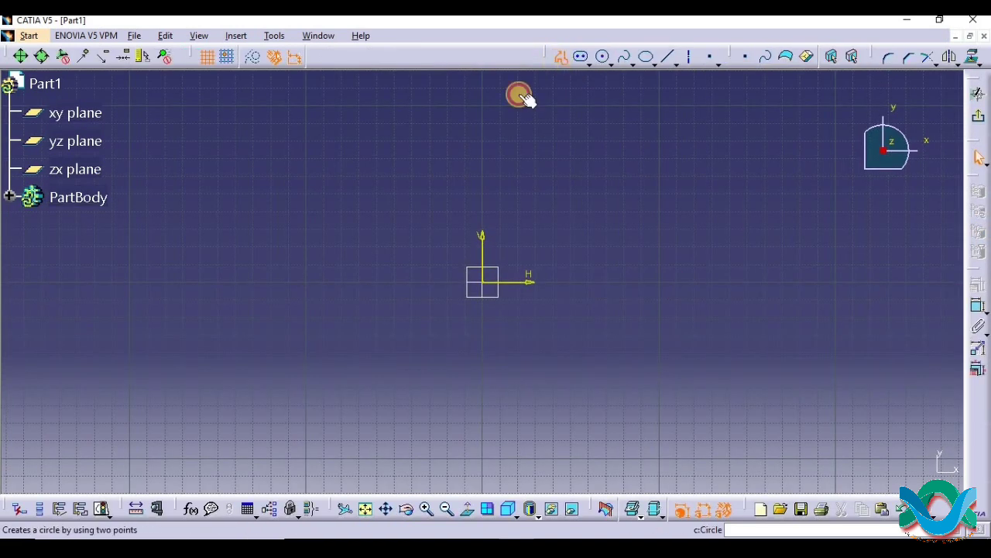
pyautogui.click(362, 200)
pyautogui.click(363, 291)
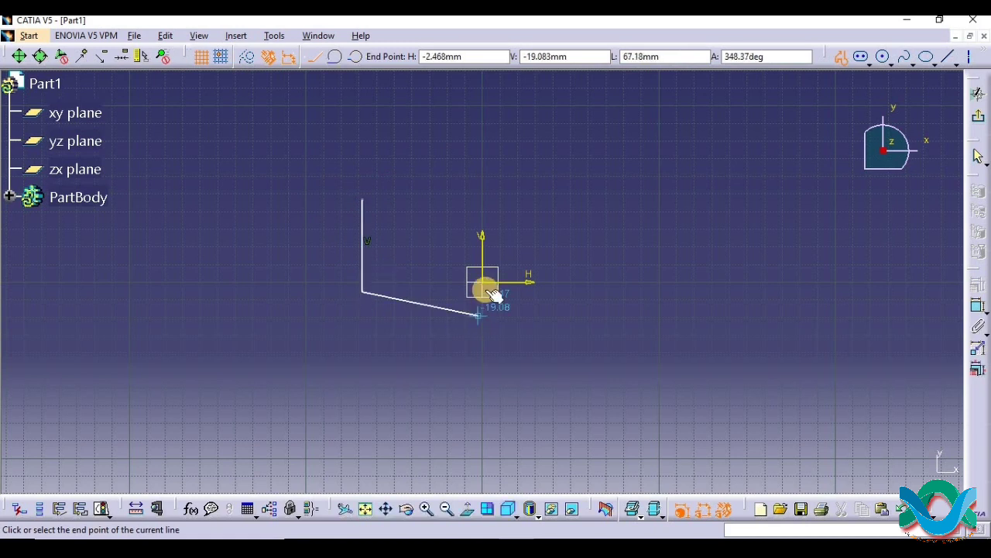
pyautogui.click(484, 287)
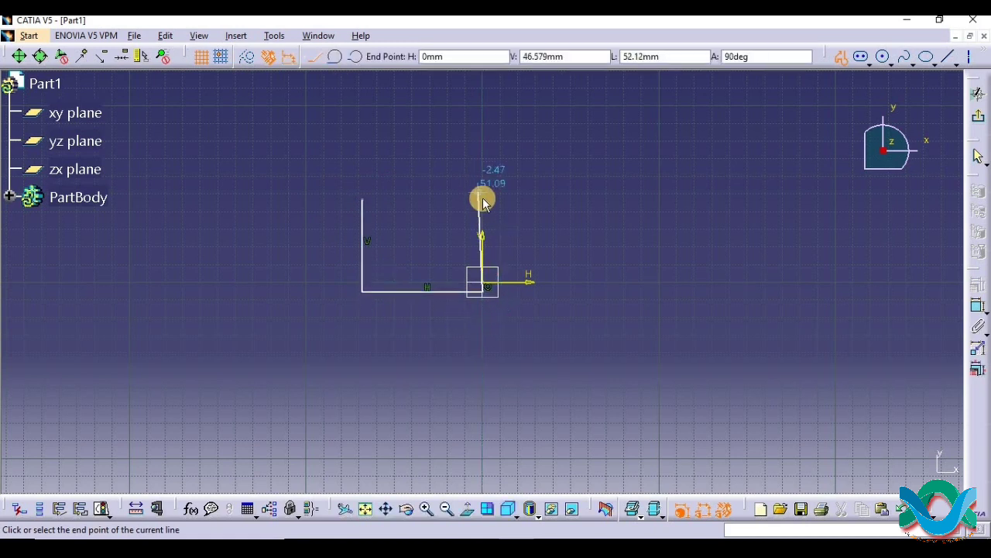
pyautogui.click(461, 204)
pyautogui.click(363, 200)
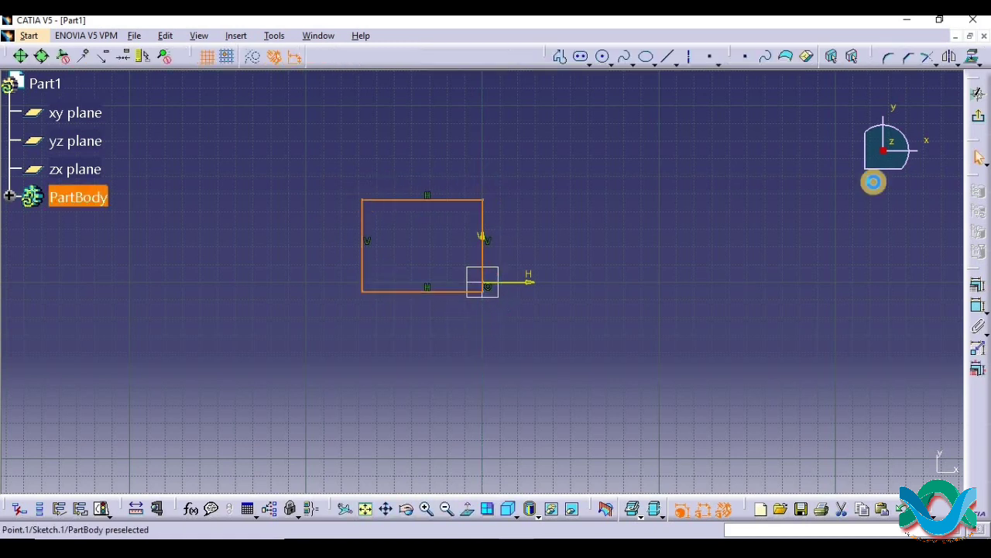
pyautogui.click(978, 94)
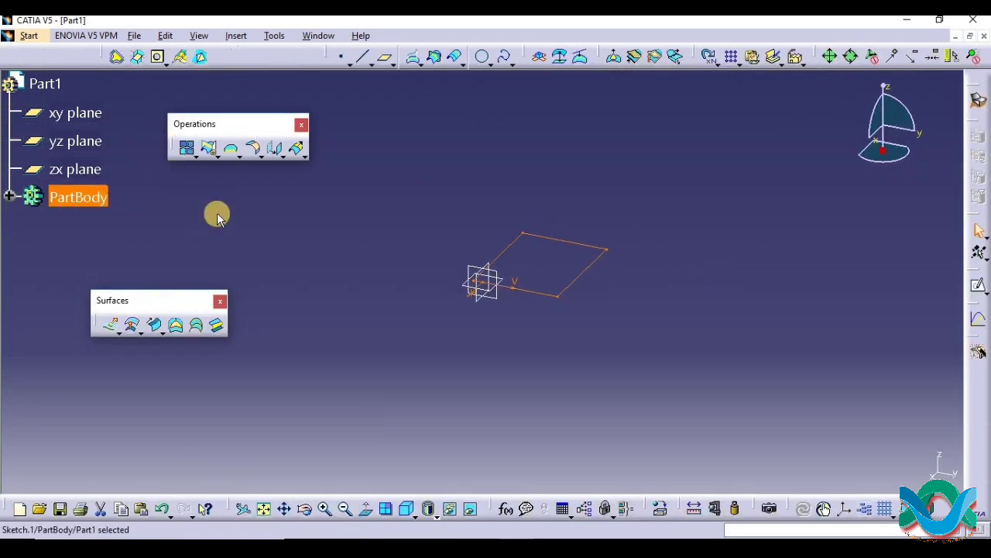
# Step: Fill the closed rectangular sketch with a surface, using point continuity
pyautogui.click(179, 326)
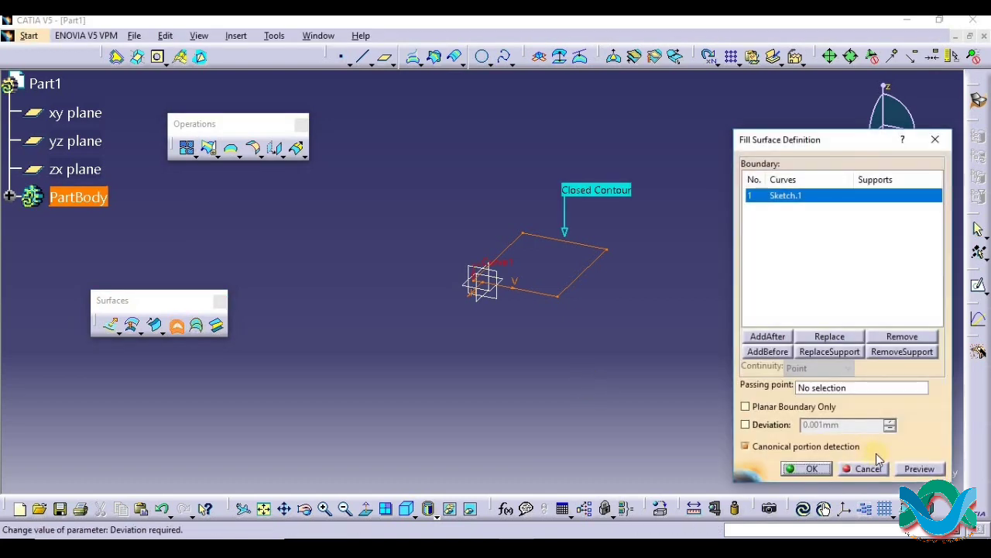
pyautogui.click(899, 472)
pyautogui.click(817, 470)
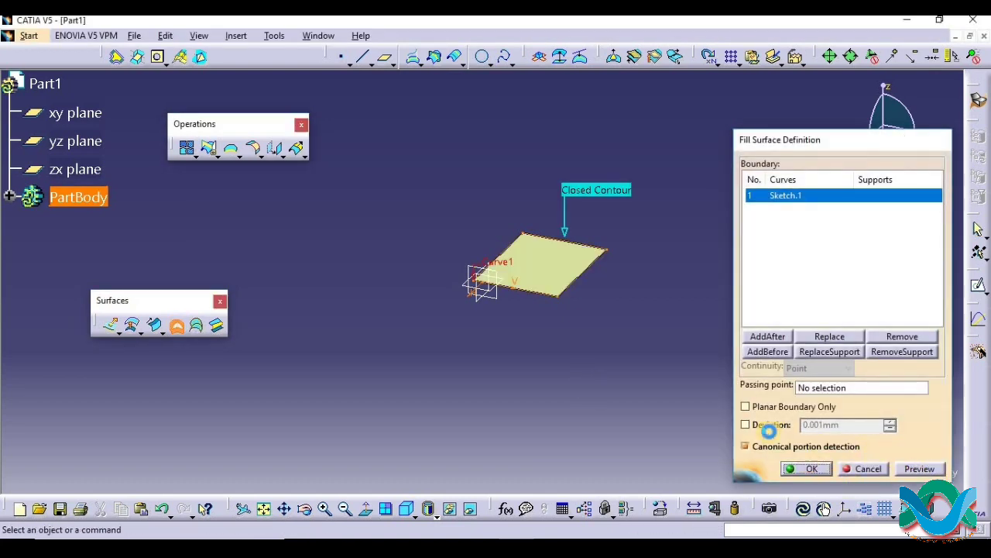
# Step: Sketch a second rectangle about 51 mm high on the xy plane, starting about 10 mm to the right of the vertical axis, and exit the sketch
pyautogui.moveTo(361, 269); pyautogui.dragTo(527, 419, button='middle')
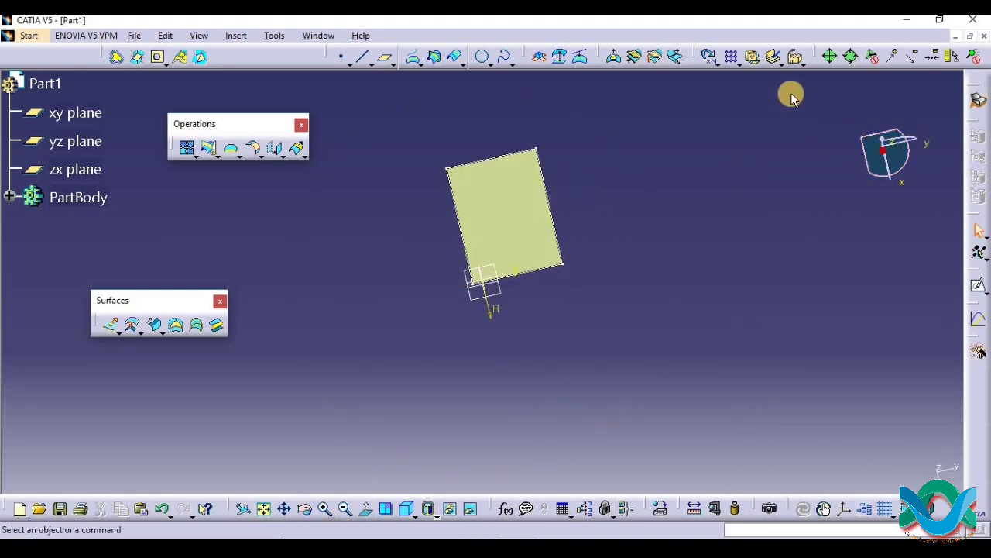
pyautogui.click(75, 114)
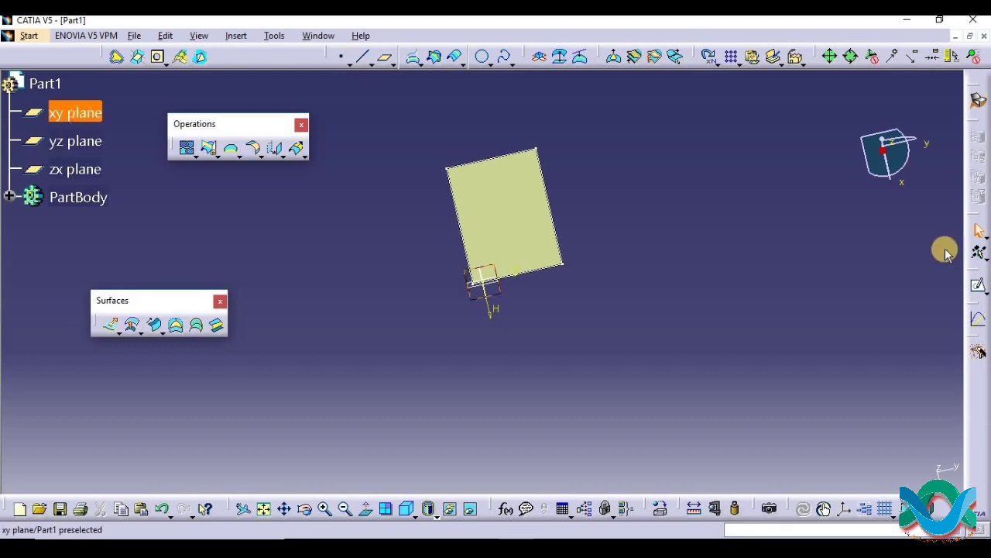
pyautogui.click(977, 287)
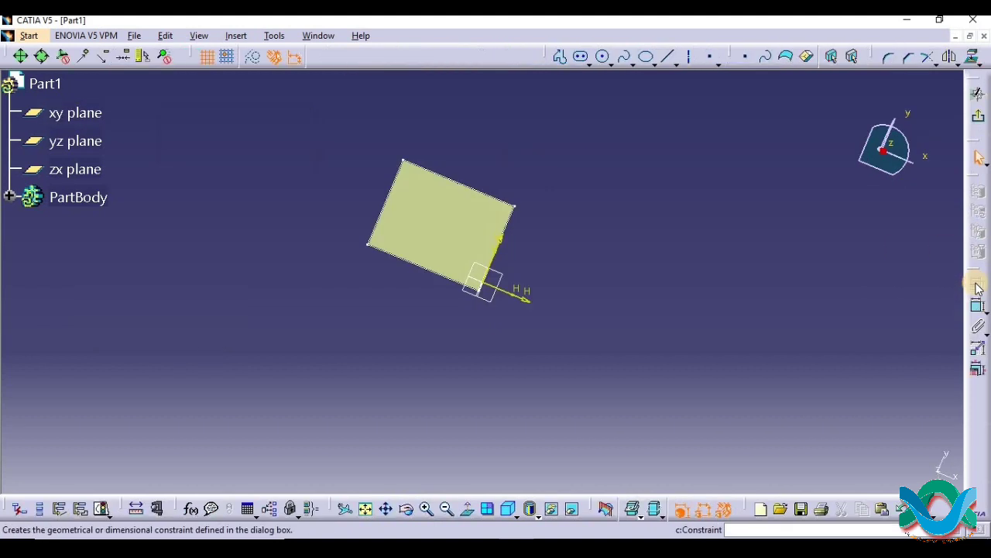
pyautogui.click(558, 57)
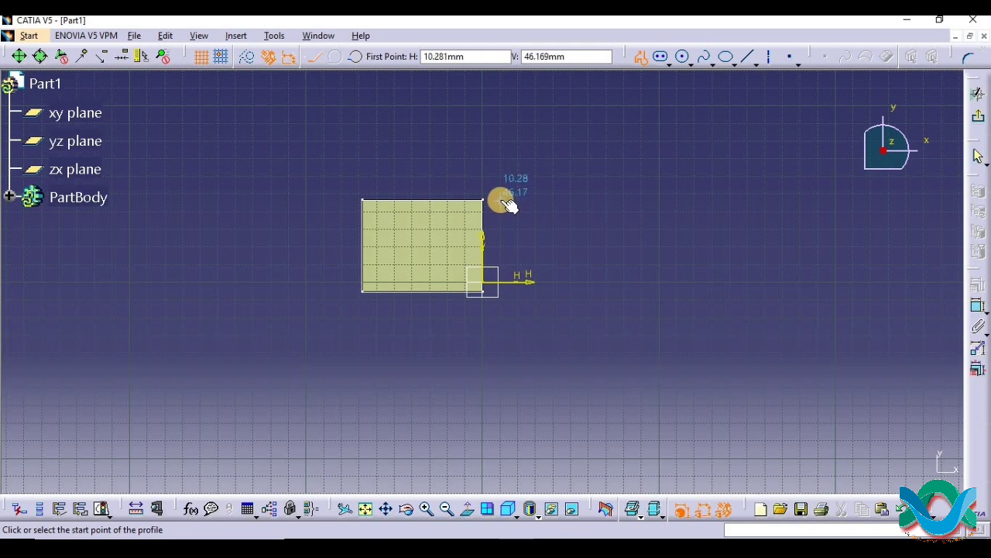
pyautogui.click(501, 200)
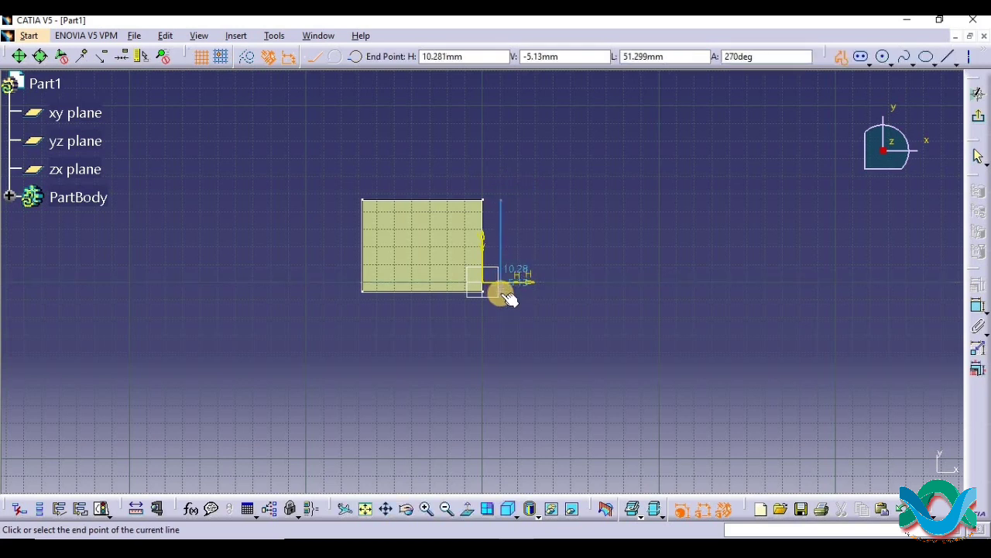
pyautogui.click(502, 291)
pyautogui.click(616, 293)
pyautogui.click(614, 199)
pyautogui.click(501, 200)
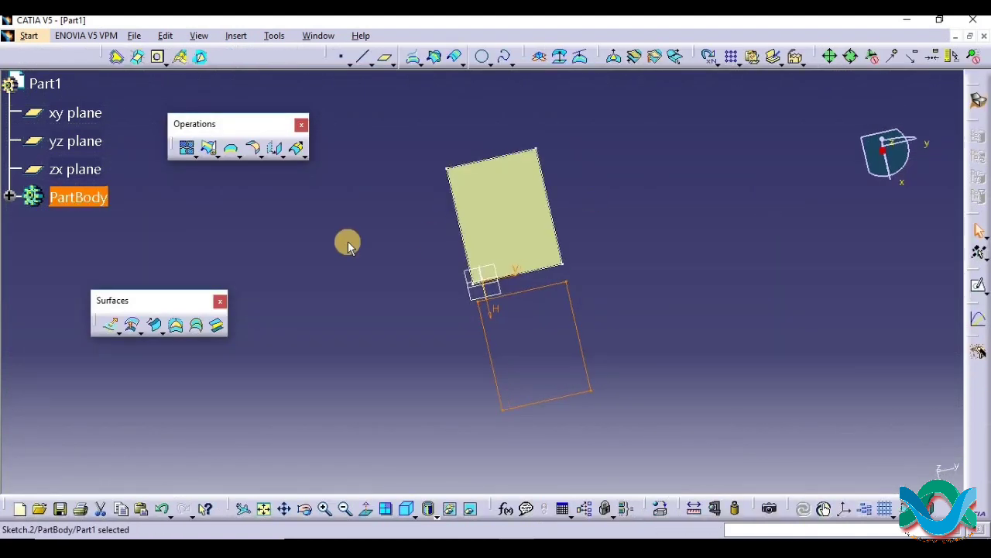
# Step: Fill the second rectangular sketch with a surface, keeping the default fill settings
pyautogui.click(176, 326)
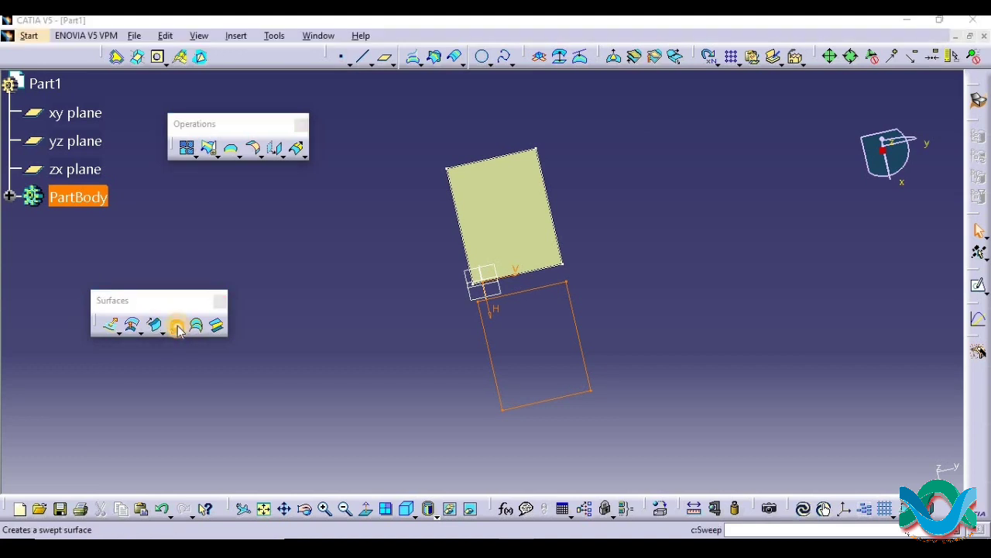
pyautogui.click(908, 469)
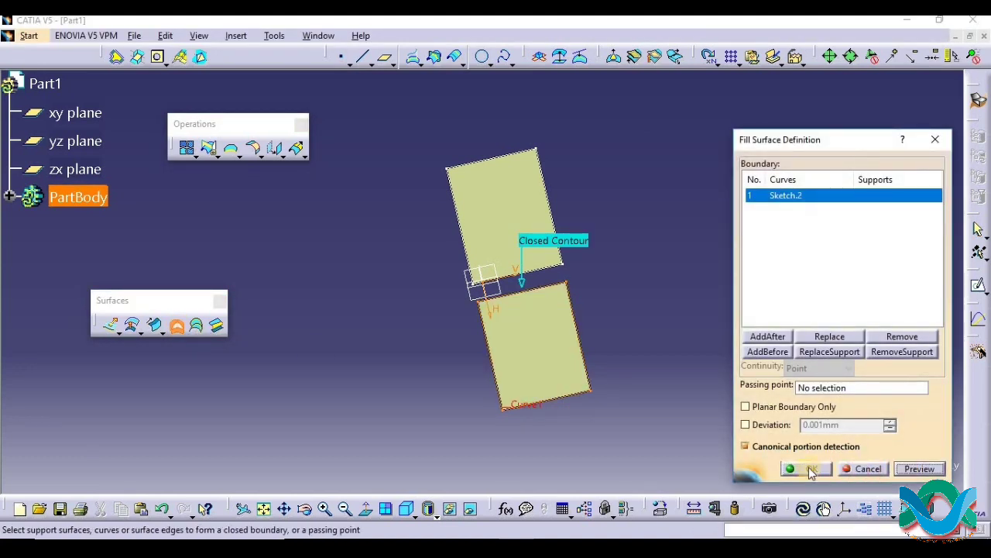
pyautogui.click(809, 470)
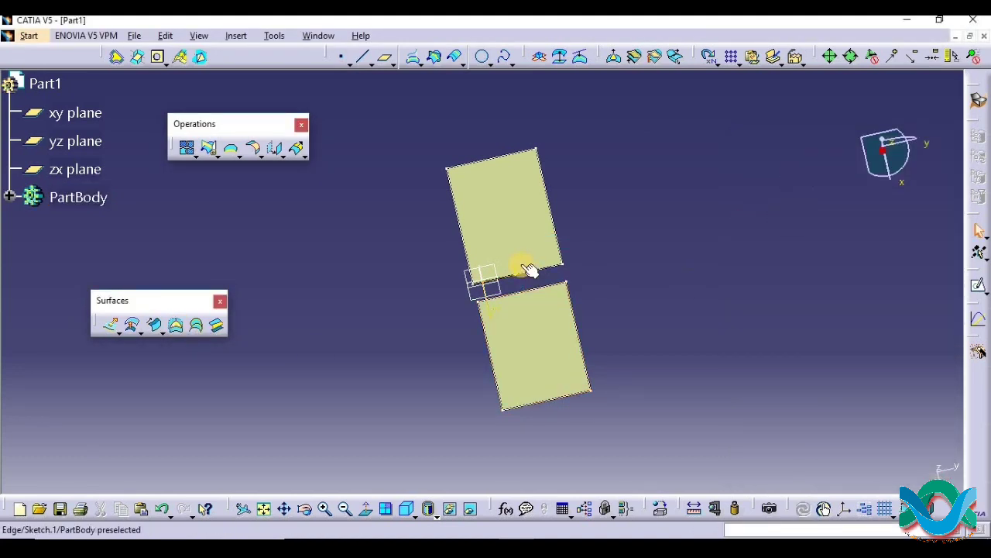
# Step: Try to blend Sketch.1 and Sketch.2 across the gap between the two surfaces, without supports
pyautogui.click(218, 325)
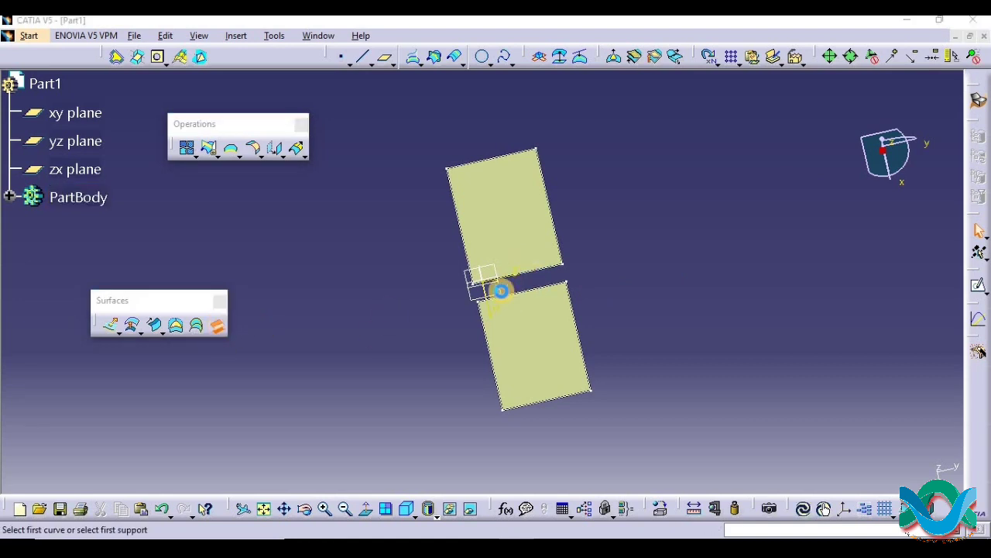
pyautogui.click(537, 285)
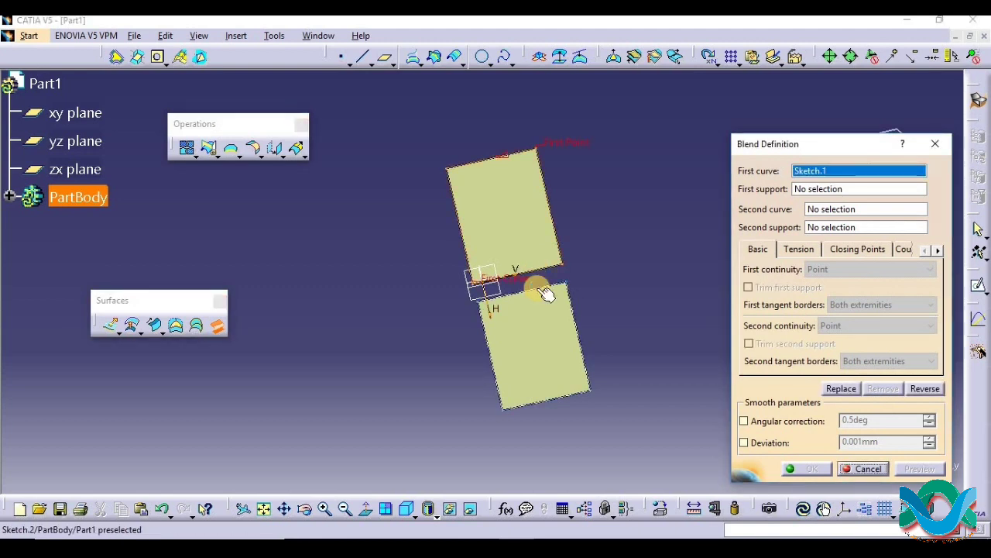
pyautogui.click(538, 286)
pyautogui.click(919, 470)
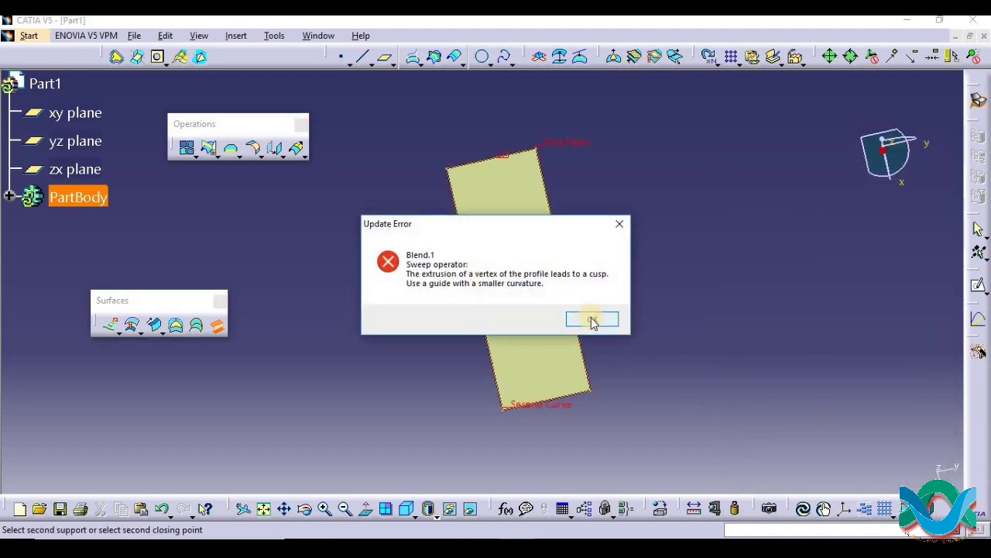
pyautogui.click(591, 318)
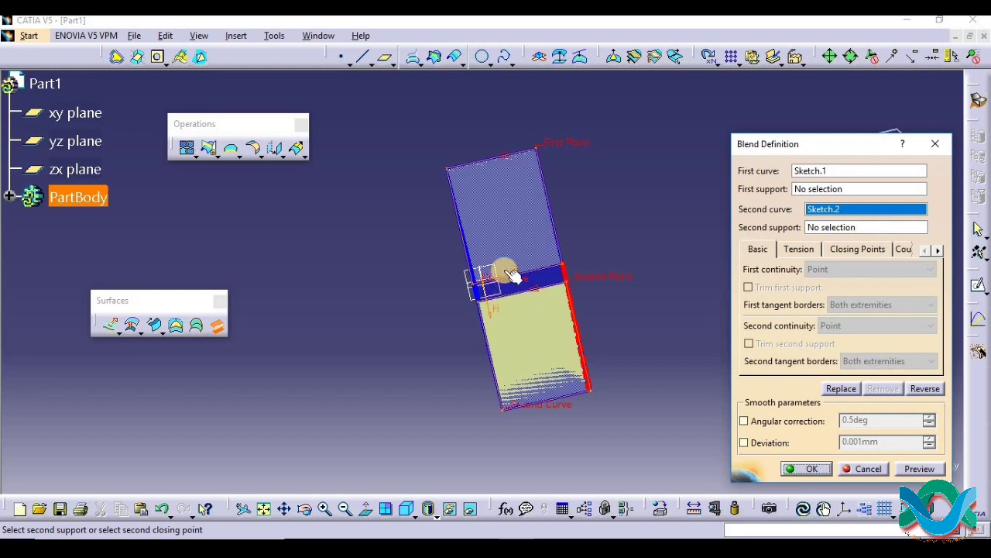
pyautogui.click(800, 470)
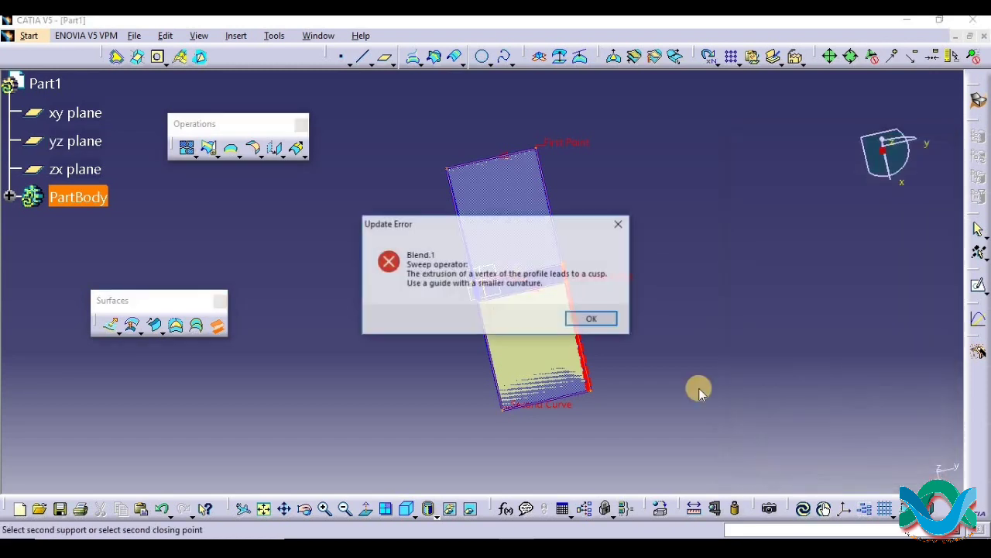
pyautogui.click(597, 317)
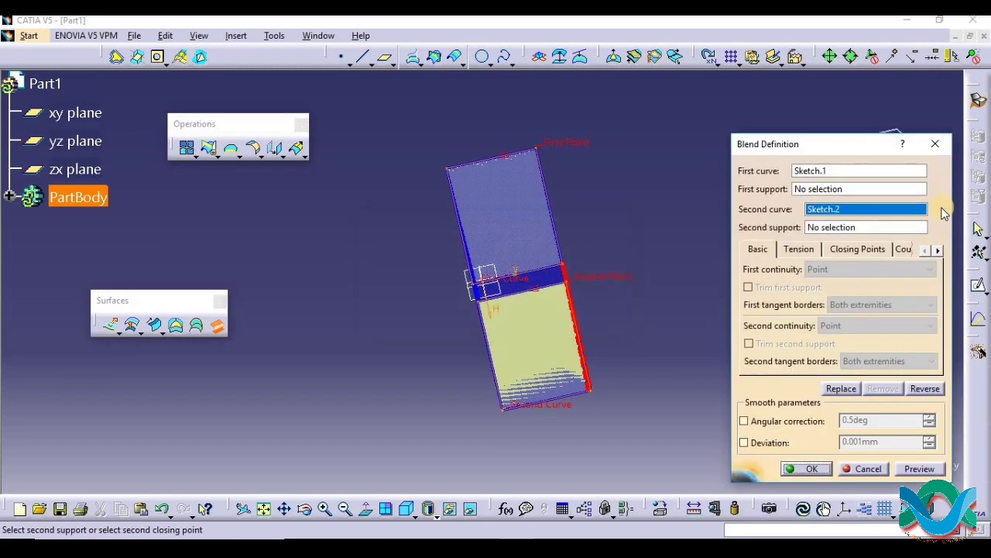
pyautogui.click(935, 145)
pyautogui.click(673, 360)
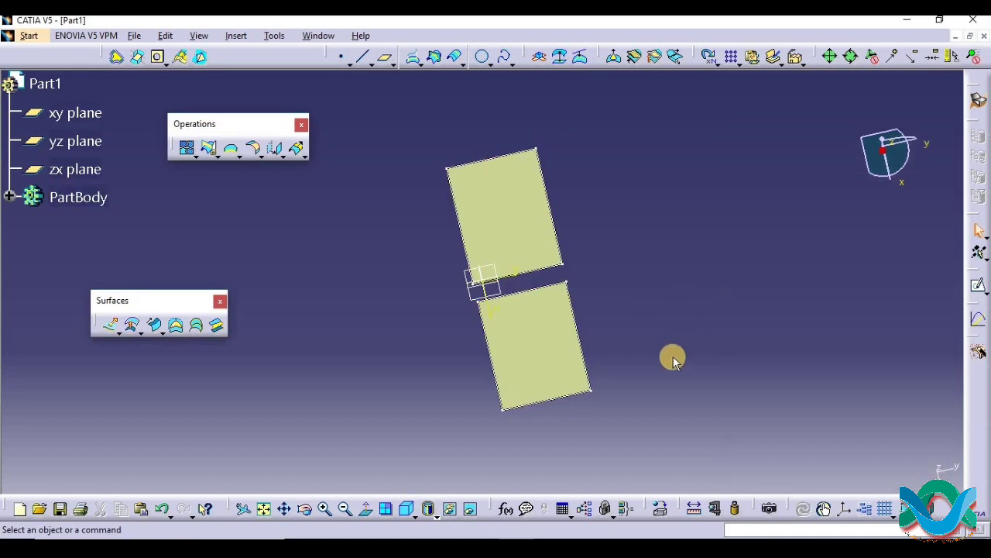
# Step: Try to extrapolate Sketch.2 from the boundary Sketch.1 with a length of 10 mm and tangent continuity
pyautogui.click(304, 508)
pyautogui.moveTo(312, 445); pyautogui.dragTo(596, 456)
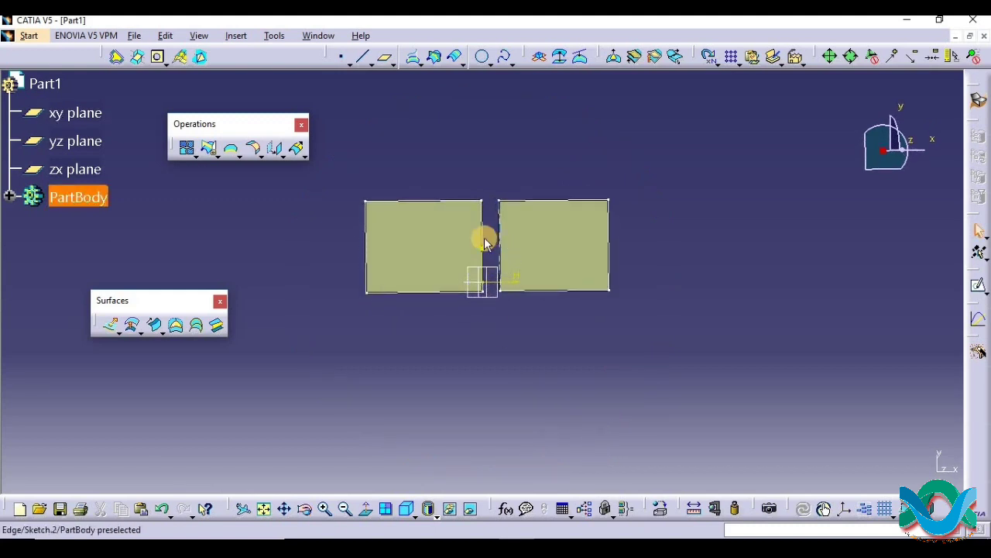
pyautogui.click(294, 150)
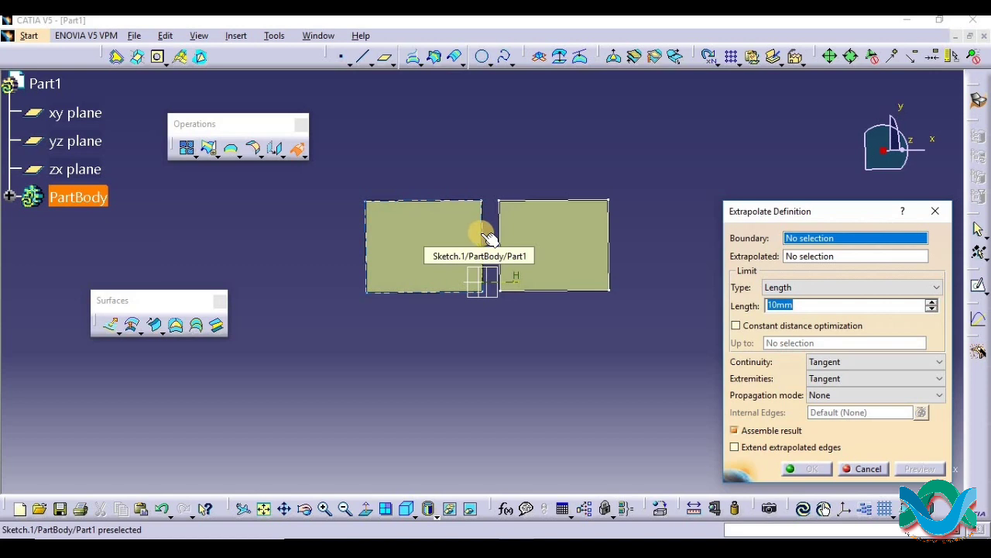
pyautogui.click(483, 236)
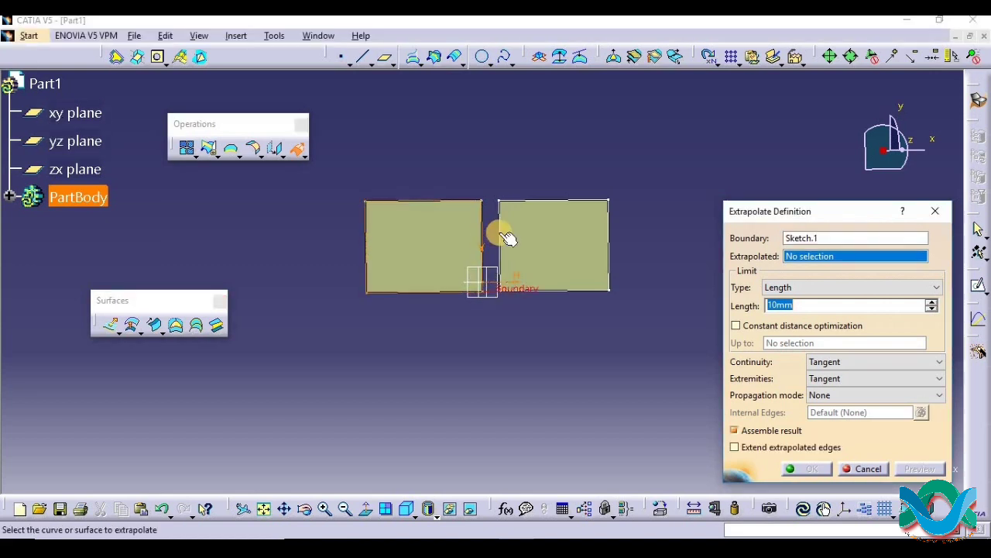
pyautogui.click(499, 235)
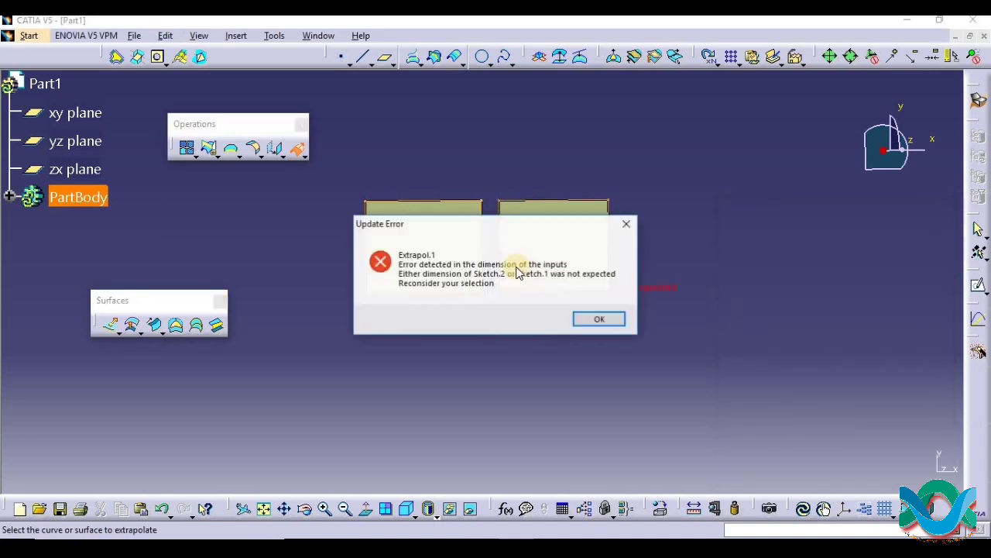
pyautogui.click(596, 316)
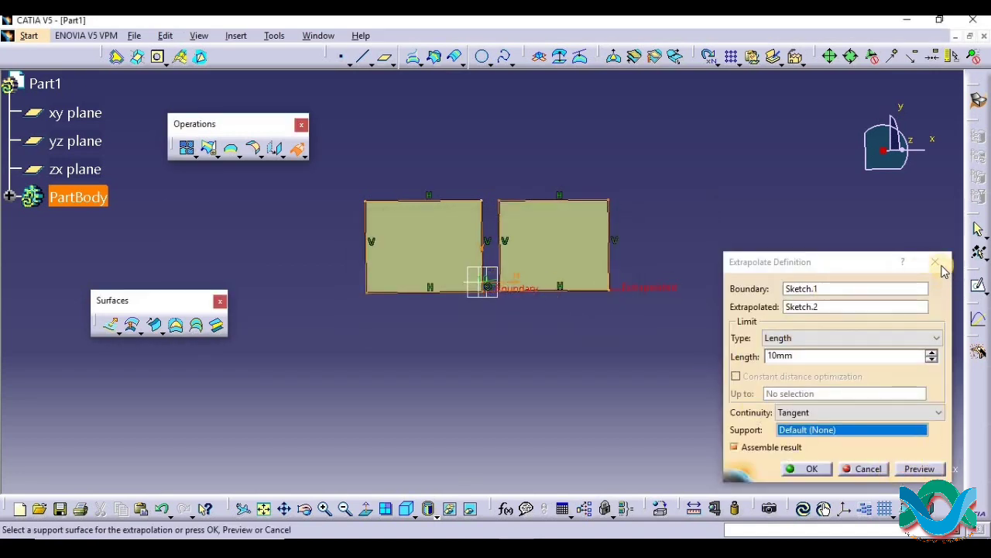
pyautogui.click(807, 468)
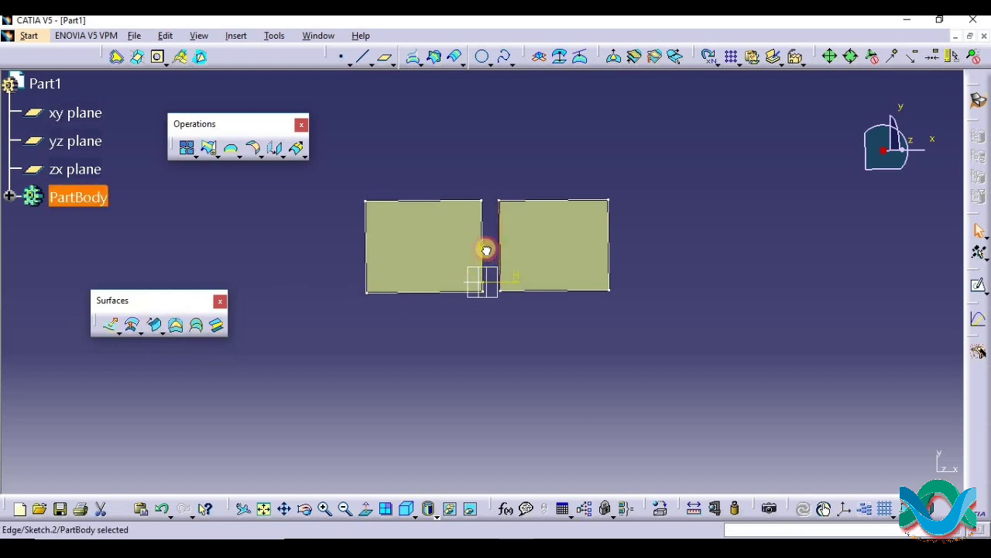
# Step: Edit Sketch.2 to make its inner vertical edge coincident with the facing edge of Sketch.1, closing the gap, and exit the sketch
pyautogui.moveTo(479, 246); pyautogui.dragTo(115, 190)
pyautogui.moveTo(7, 190)
pyautogui.mouseDown()
pyautogui.moveTo(88, 278)
pyautogui.moveTo(87, 290)
pyautogui.moveTo(79, 282)
pyautogui.mouseUp()
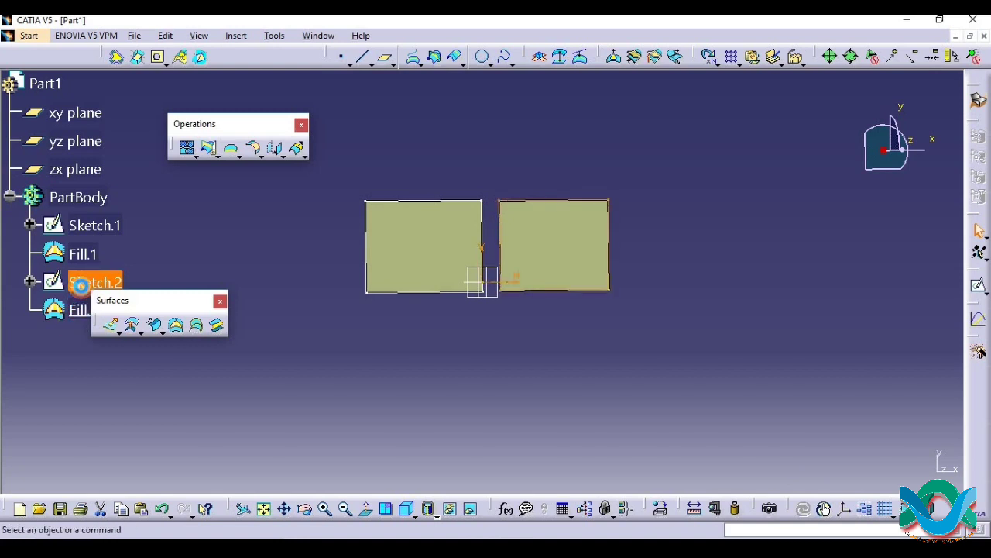
pyautogui.doubleClick(87, 283)
pyautogui.click(499, 250)
pyautogui.keyDown('ctrl'); pyautogui.click(496, 224); pyautogui.keyUp('ctrl')
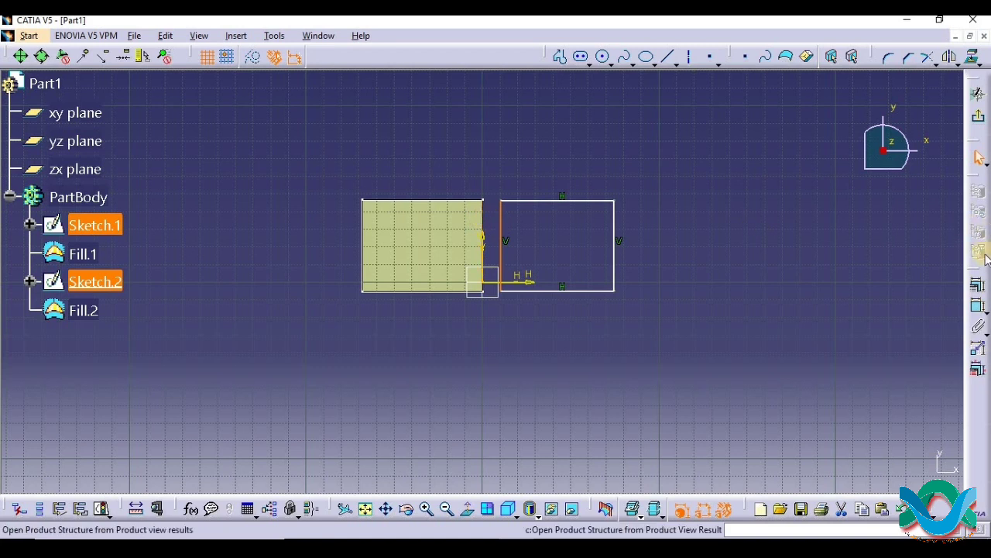
pyautogui.click(978, 284)
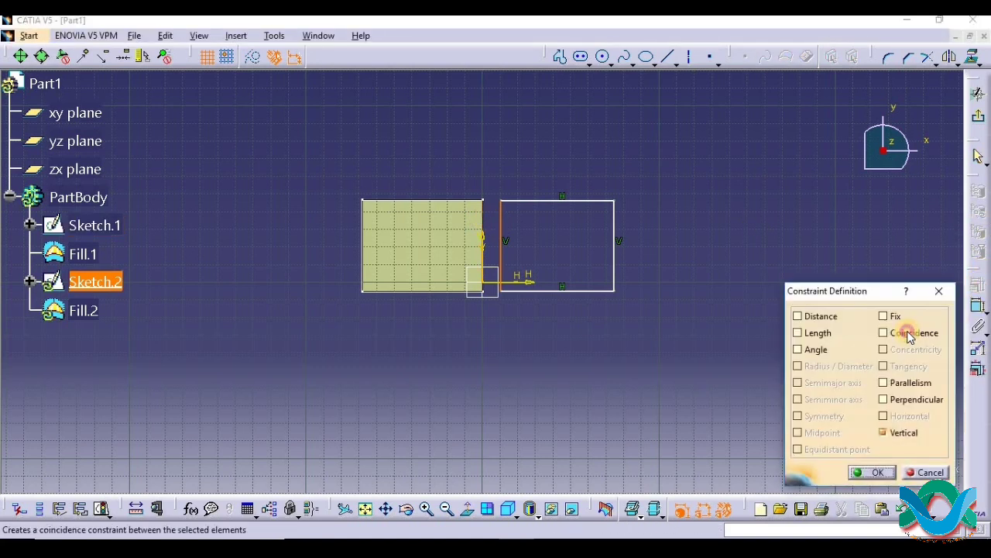
pyautogui.click(883, 333)
pyautogui.click(871, 469)
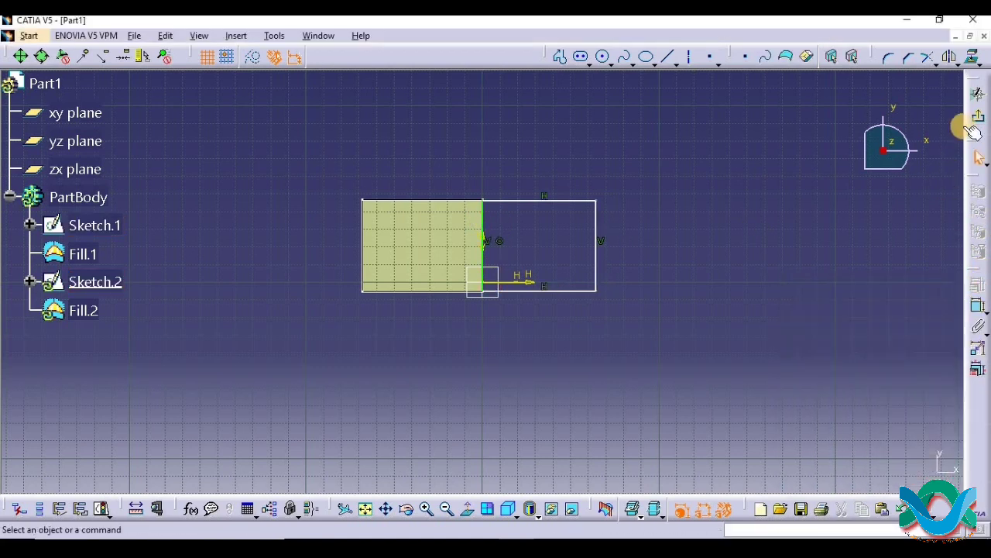
pyautogui.click(978, 115)
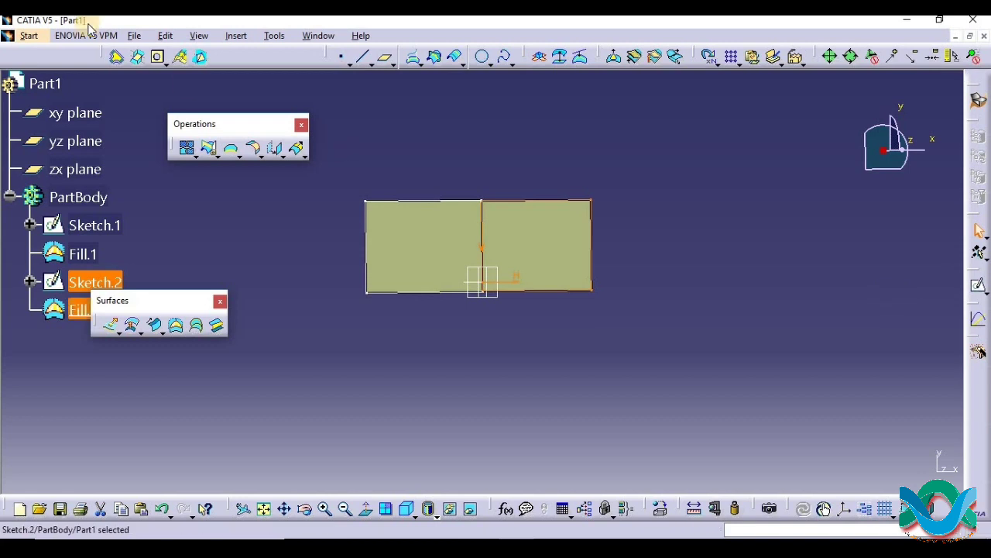
# Step: Switch to the Part Design workbench
pyautogui.click(34, 40)
pyautogui.moveTo(93, 68)
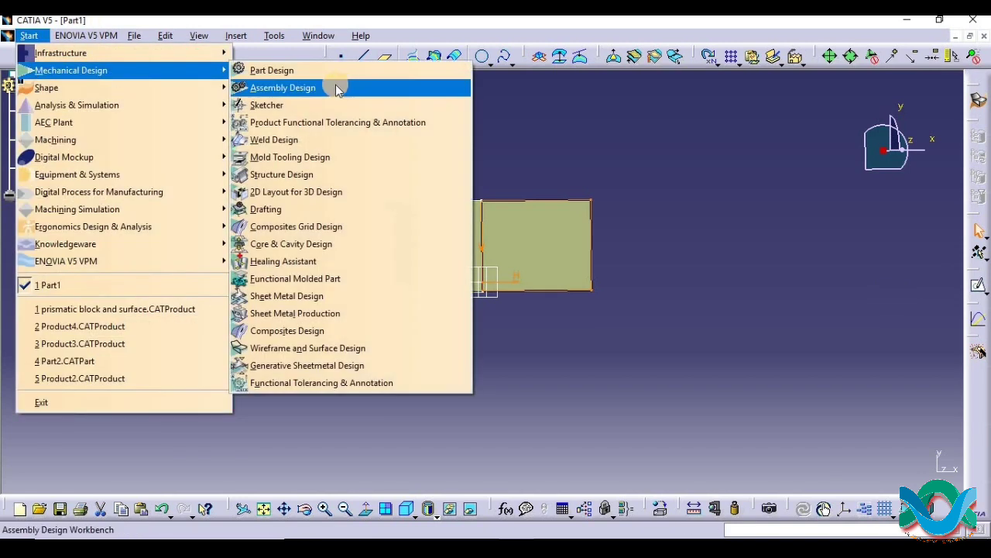
pyautogui.click(307, 70)
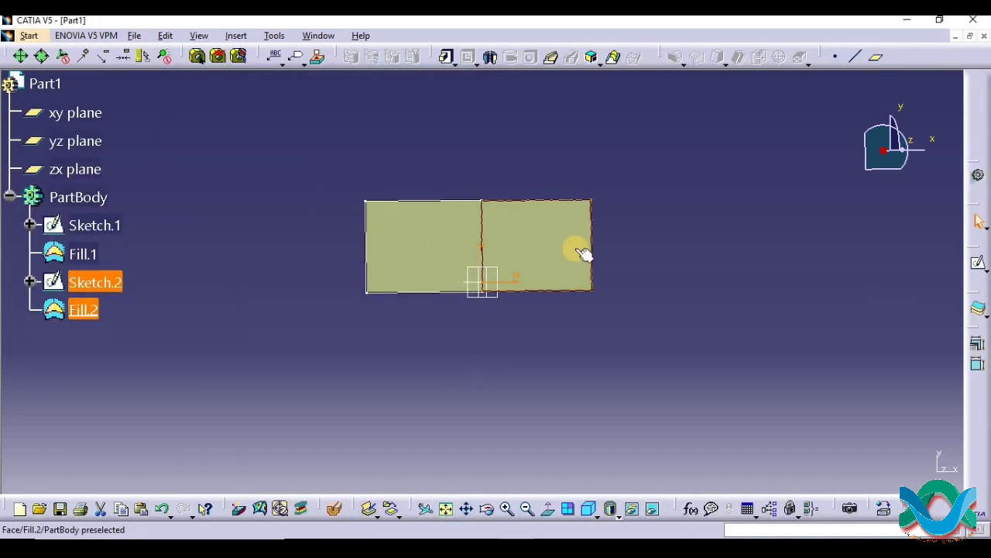
pyautogui.click(542, 236)
pyautogui.click(454, 234)
pyautogui.click(536, 240)
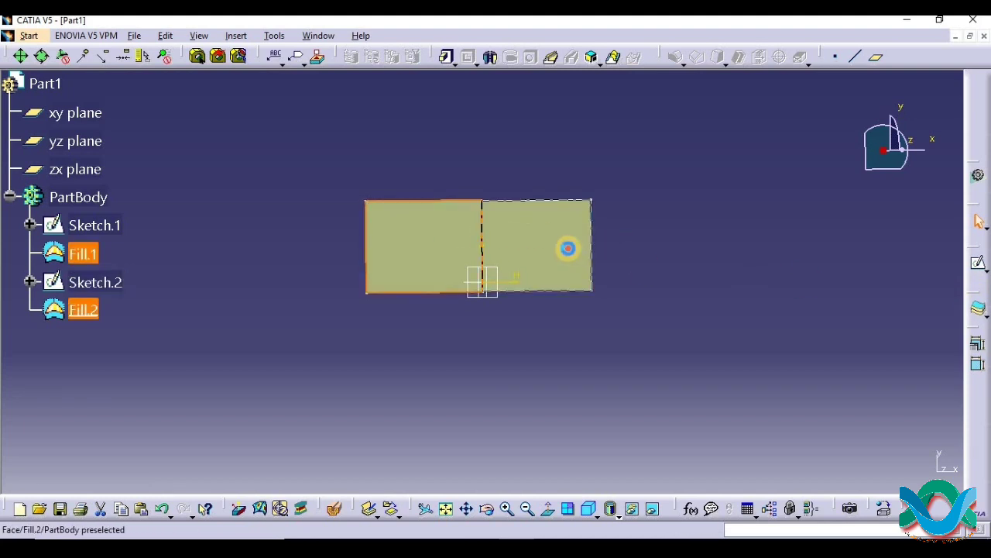
pyautogui.click(883, 346)
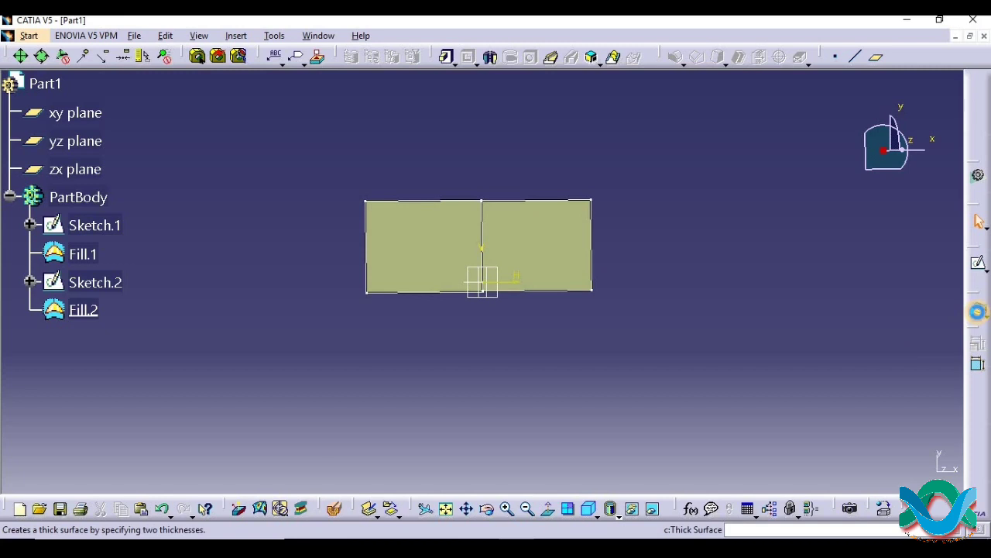
pyautogui.click(977, 311)
pyautogui.click(538, 237)
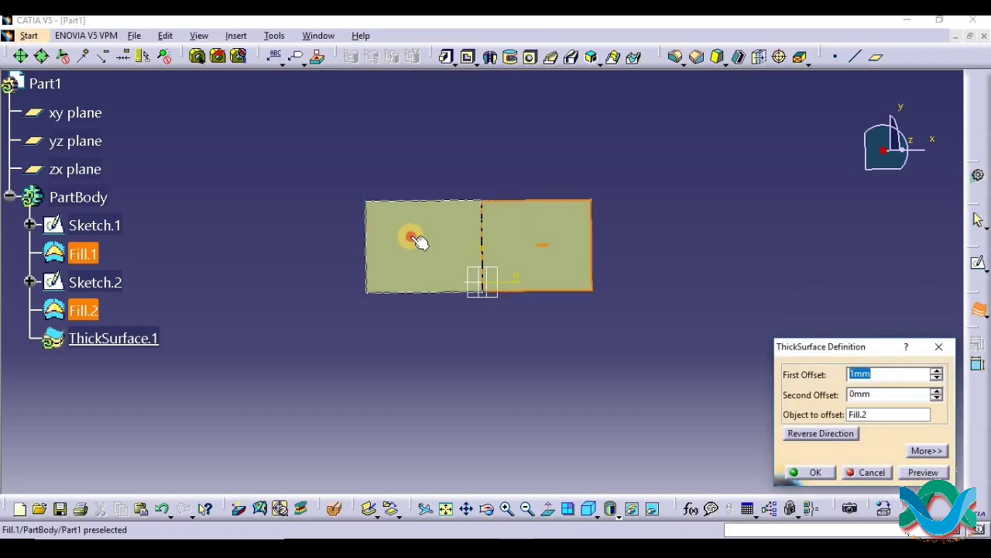
pyautogui.click(939, 347)
# Step: Thicken Fill.2 and Fill.1 as two separate thick surfaces, each with a 5 mm first offset and 0 mm second offset
pyautogui.click(977, 314)
pyautogui.click(531, 239)
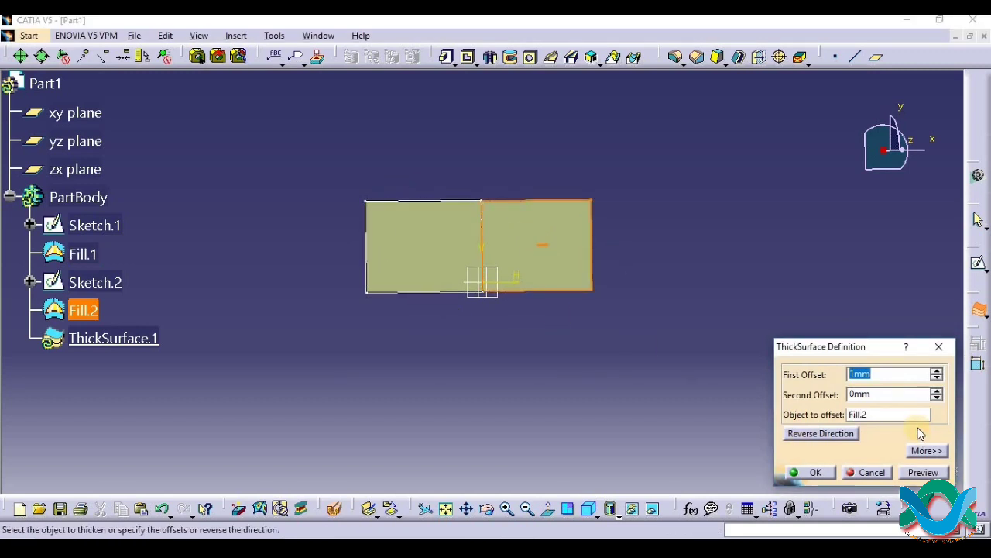
pyautogui.click(929, 472)
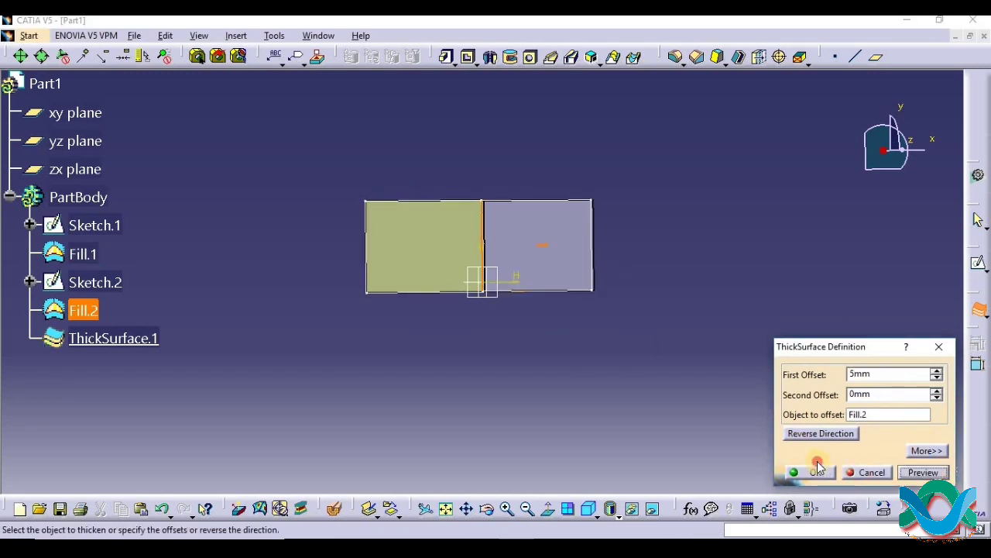
pyautogui.click(820, 474)
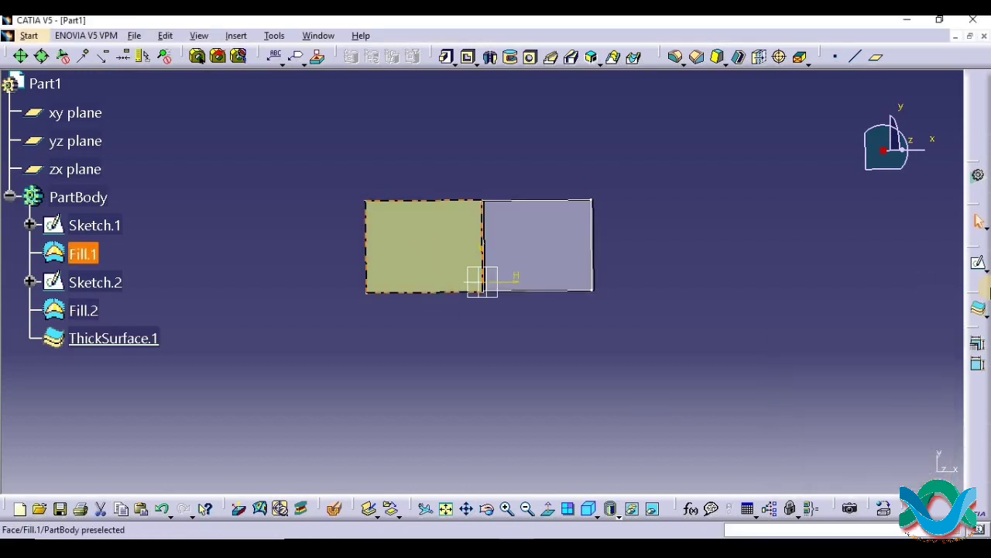
pyautogui.click(979, 308)
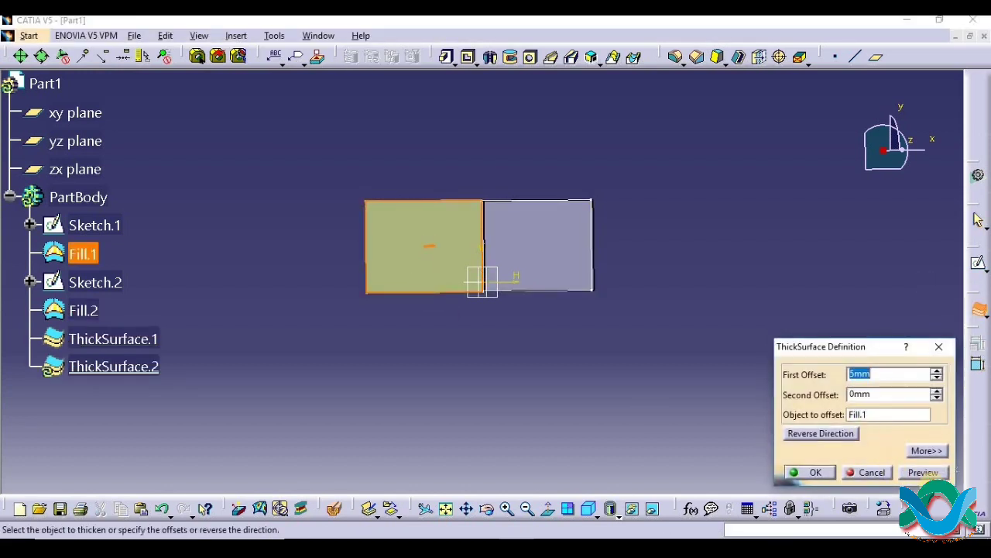
pyautogui.click(813, 472)
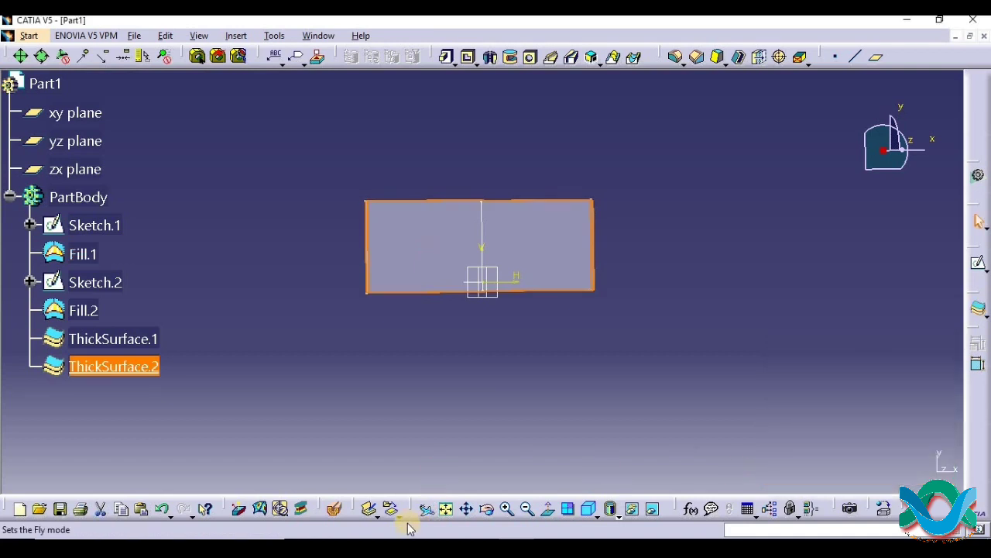
# Step: Inspect the thickened plates from several angles and undo both thick surfaces
pyautogui.click(488, 509)
pyautogui.moveTo(505, 310); pyautogui.dragTo(387, 173)
pyautogui.click(526, 509)
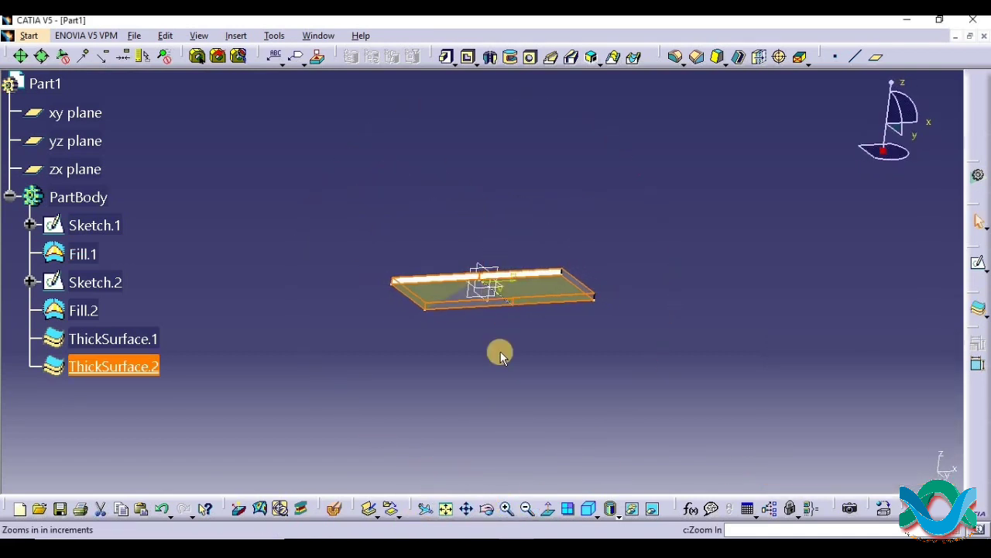
pyautogui.click(508, 509)
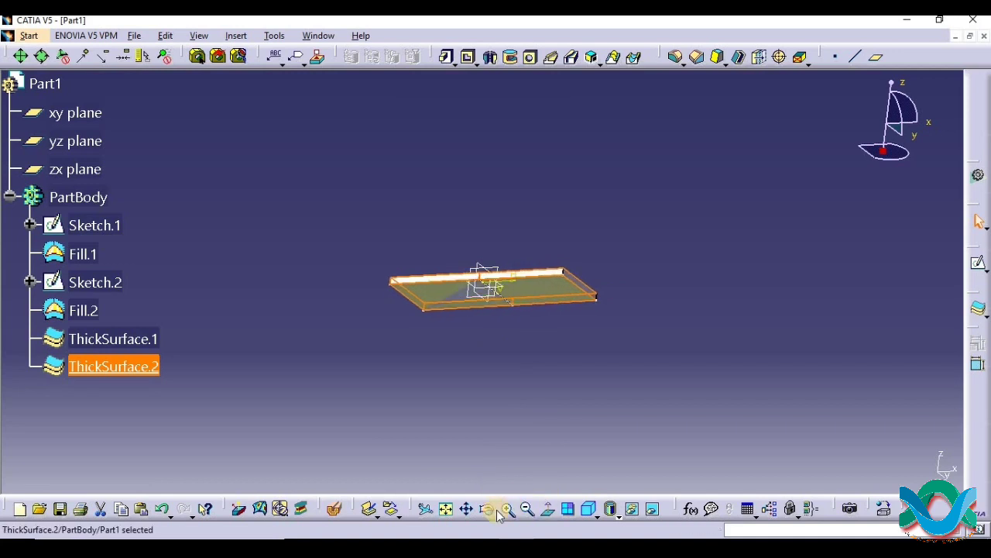
pyautogui.click(488, 511)
pyautogui.click(536, 431)
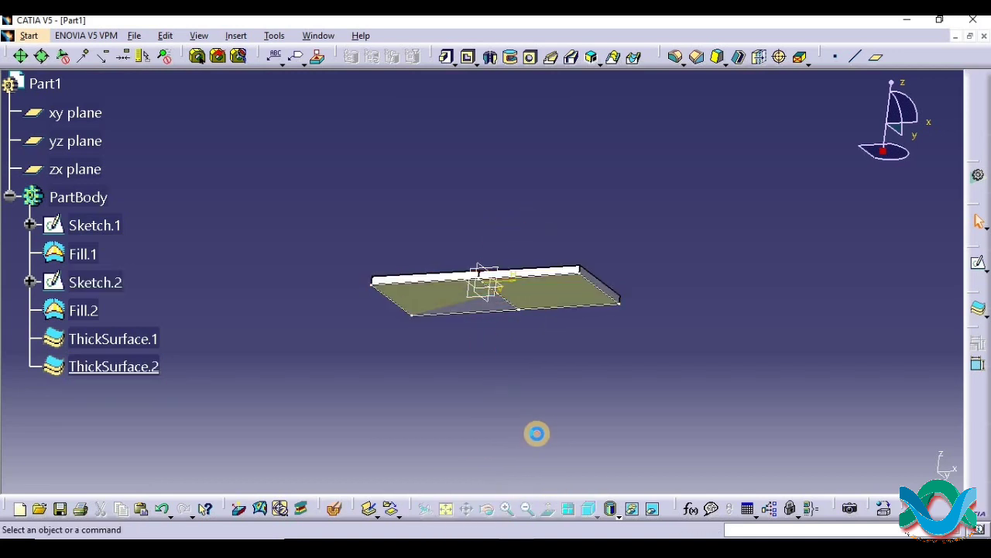
pyautogui.moveTo(514, 188); pyautogui.dragTo(662, 390)
pyautogui.hotkey('ctrl', 'z')
pyautogui.hotkey('ctrl', 'z')
pyautogui.hotkey('ctrl', 'z')
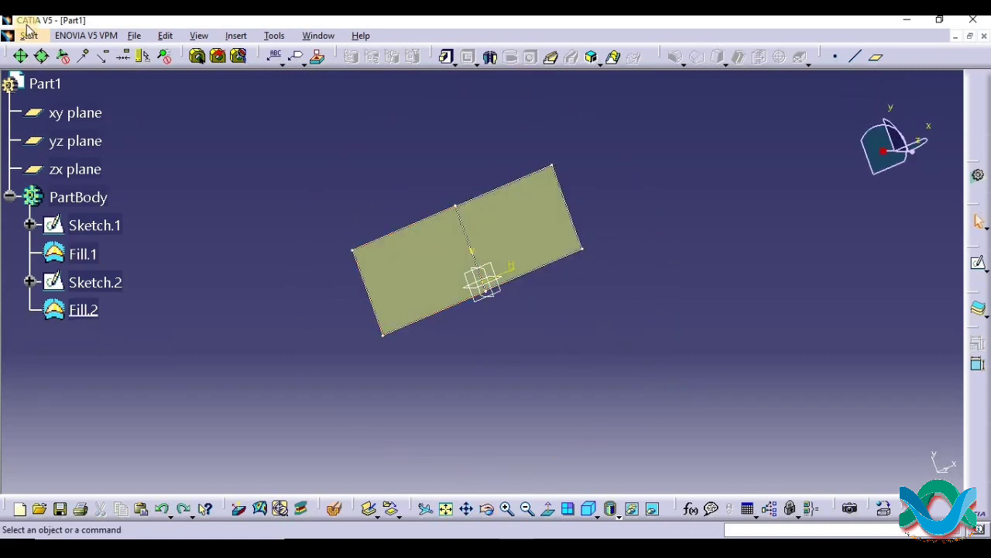
# Step: Join Fill.2 and Fill.1 into one surface in Generative Shape Design, checking connexity with a 0.001 mm merging distance
pyautogui.click(29, 36)
pyautogui.moveTo(111, 71)
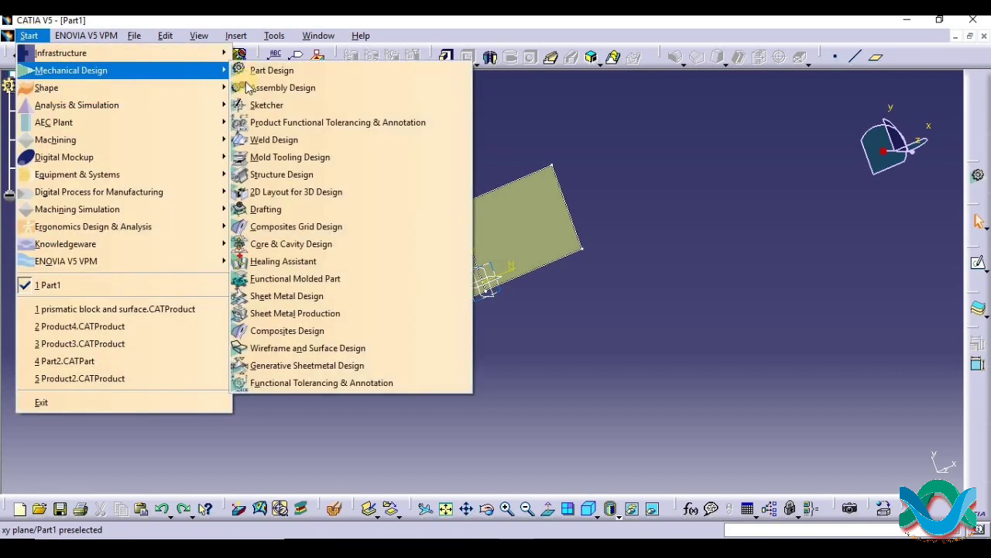
pyautogui.moveTo(73, 89)
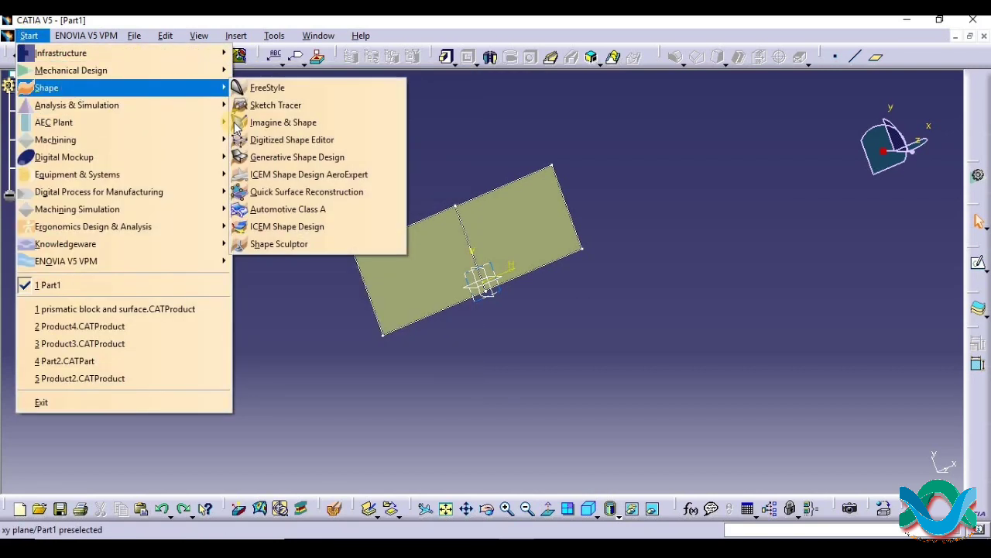
pyautogui.click(286, 156)
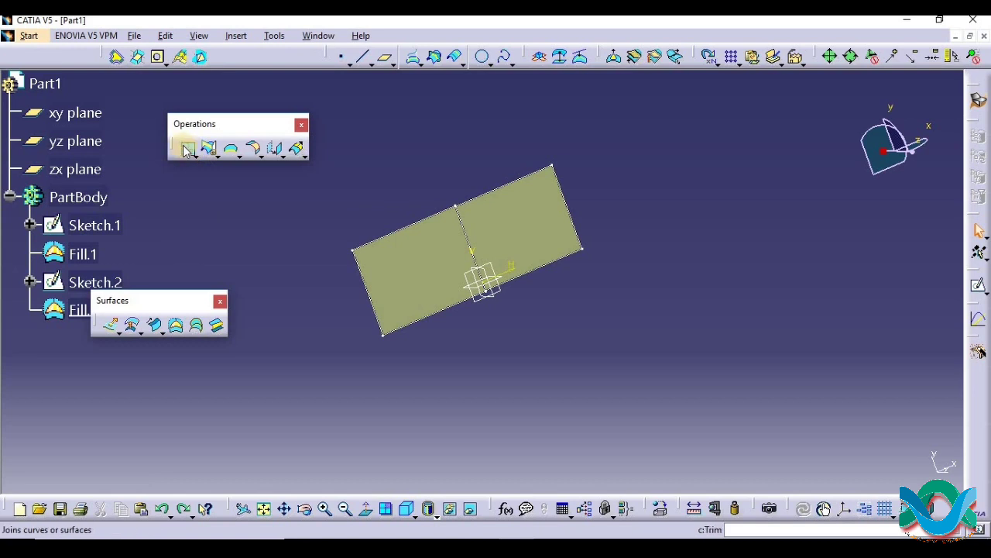
pyautogui.click(185, 146)
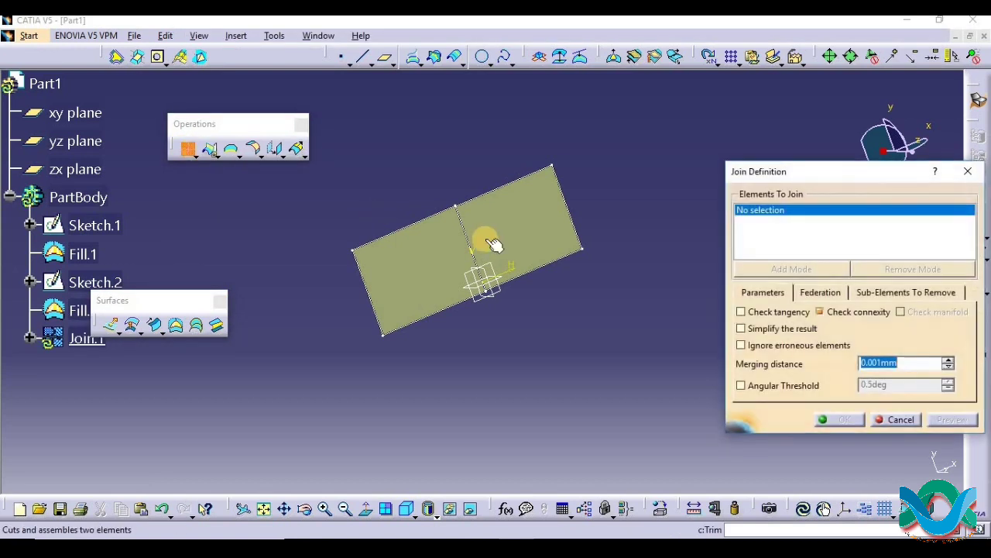
pyautogui.click(507, 226)
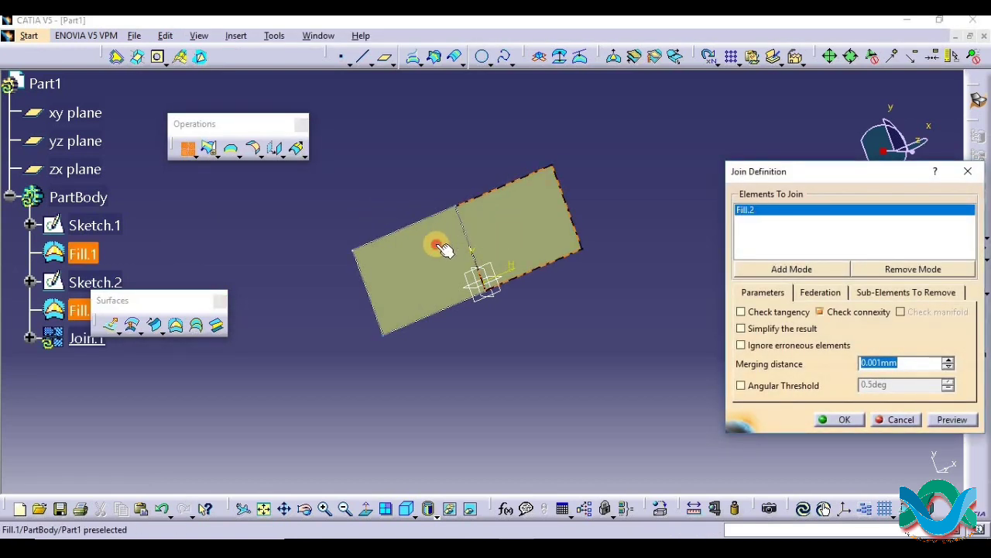
pyautogui.click(438, 240)
pyautogui.click(954, 422)
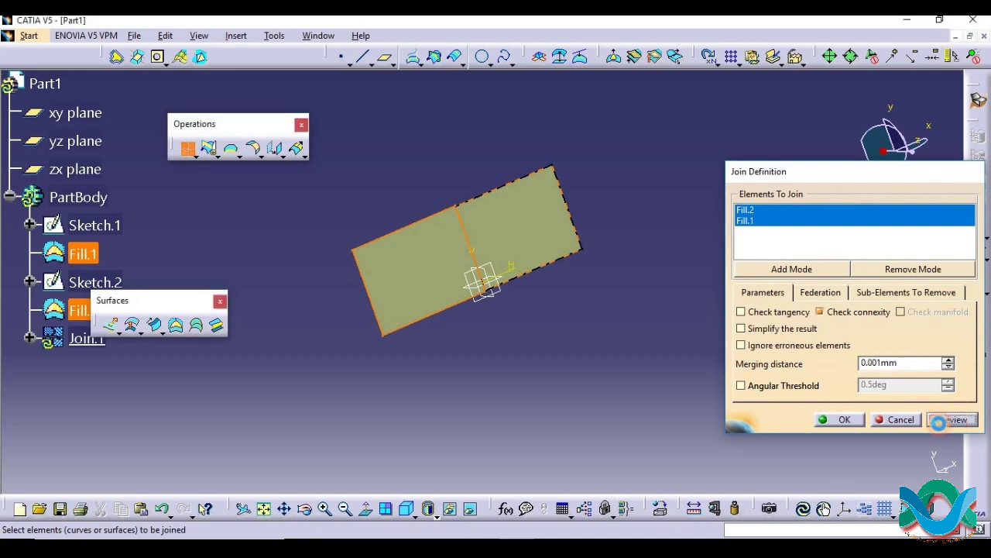
pyautogui.click(849, 423)
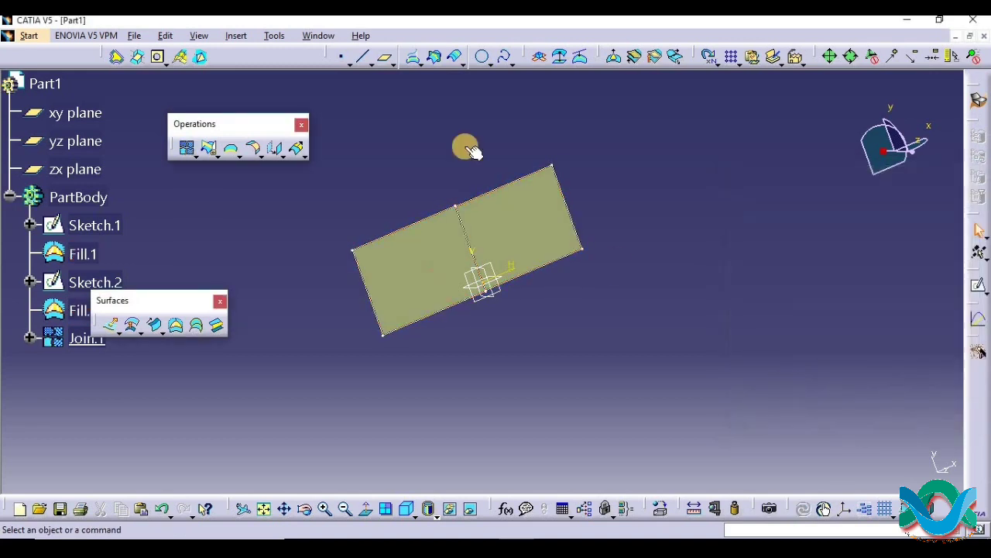
# Step: Try thickening the joined surface in Part Design with a 5 mm first offset and 0 mm second offset, inspecting only the preview
pyautogui.click(29, 36)
pyautogui.moveTo(193, 69)
pyautogui.click(255, 69)
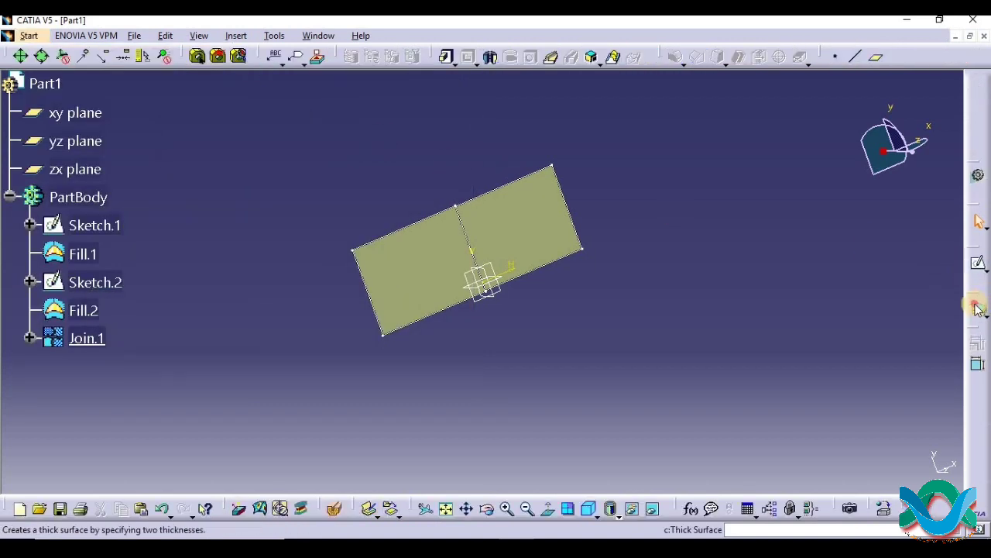
pyautogui.click(979, 308)
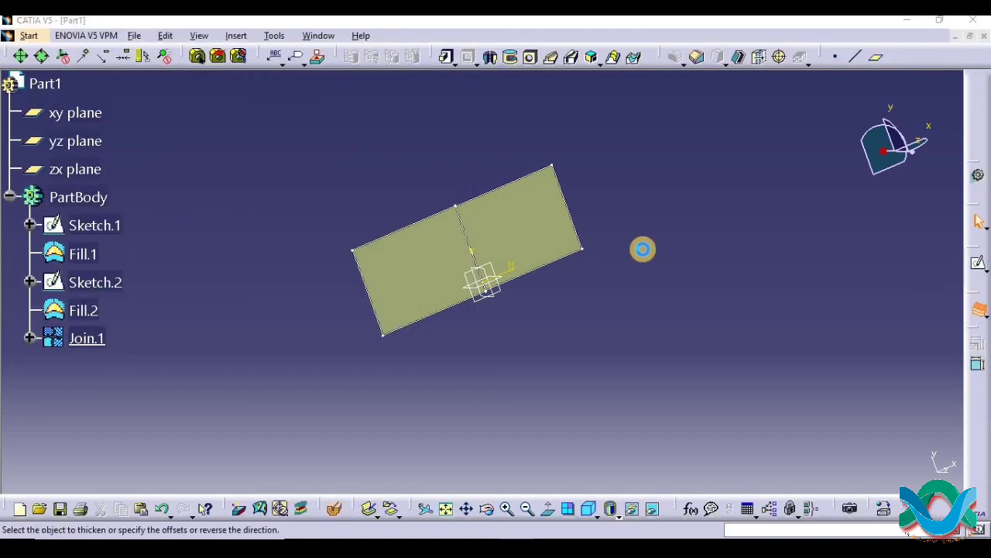
pyautogui.click(434, 268)
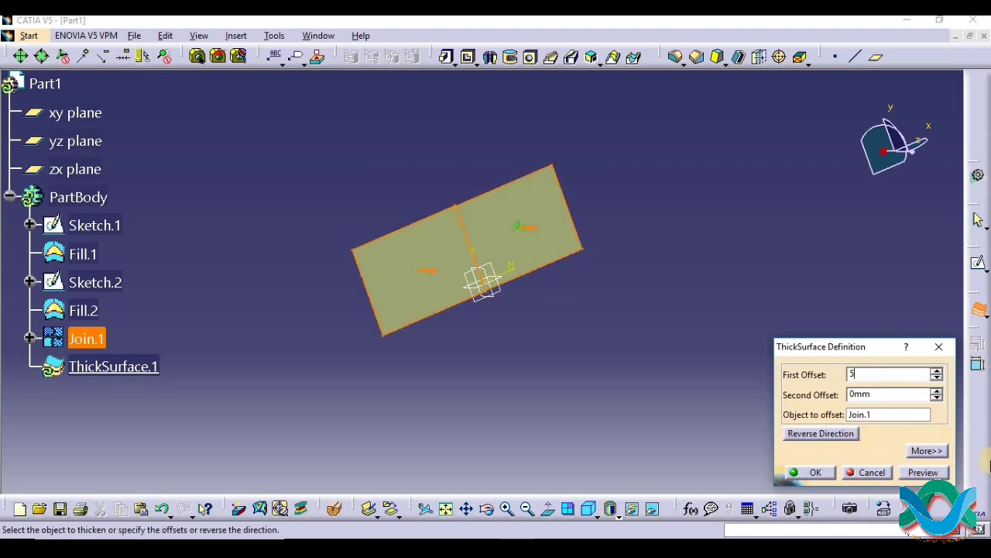
pyautogui.click(923, 471)
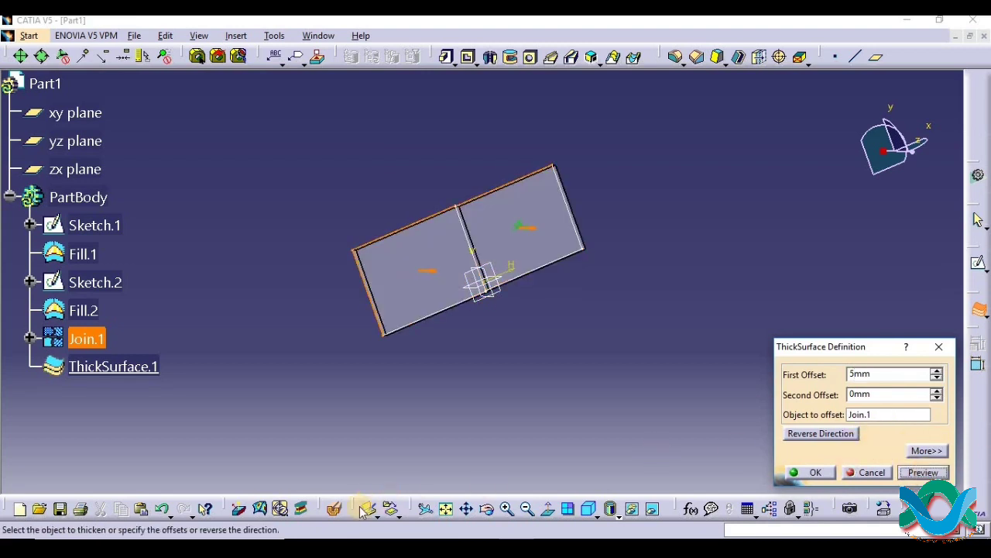
pyautogui.moveTo(487, 508); pyautogui.dragTo(786, 271)
pyautogui.click(939, 347)
# Step: Return to Generative Shape Design and delete all sketches, fills and the join from the part
pyautogui.click(28, 35)
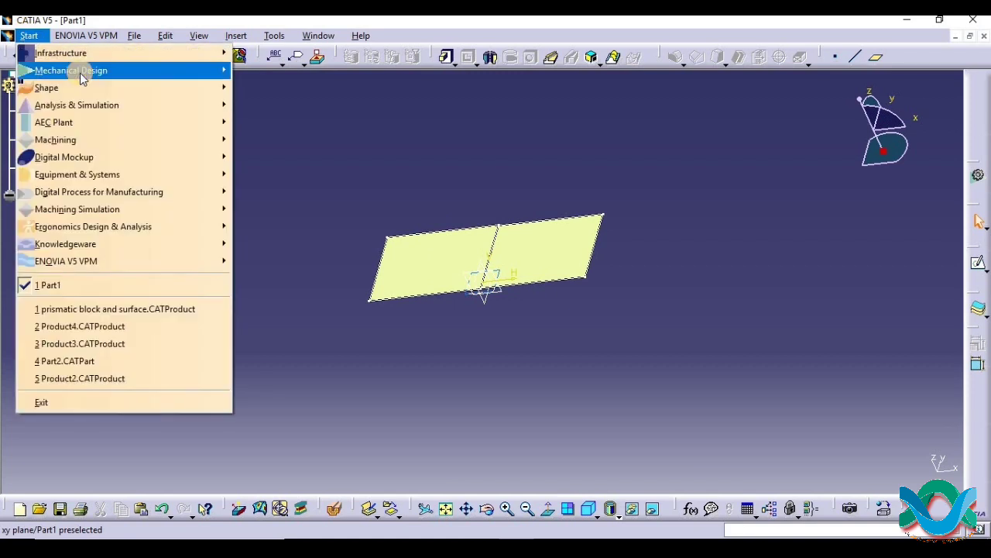
pyautogui.moveTo(80, 88)
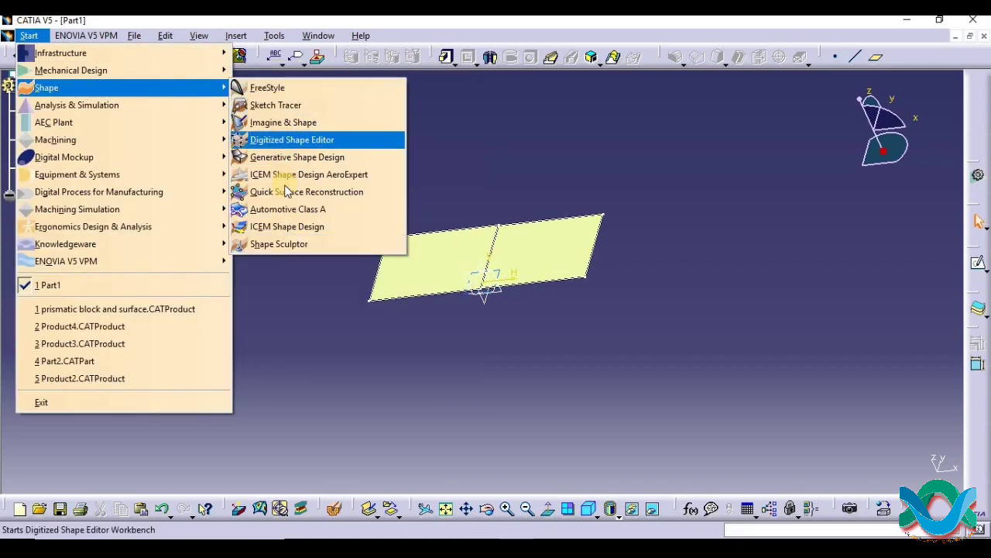
pyautogui.click(289, 157)
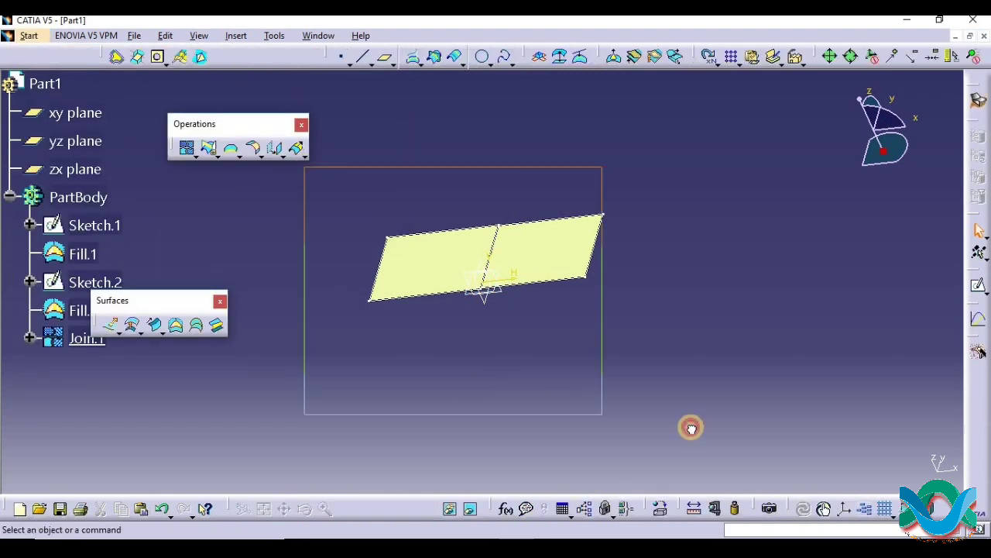
pyautogui.hotkey('ctrl', 'a')
pyautogui.press('Delete')
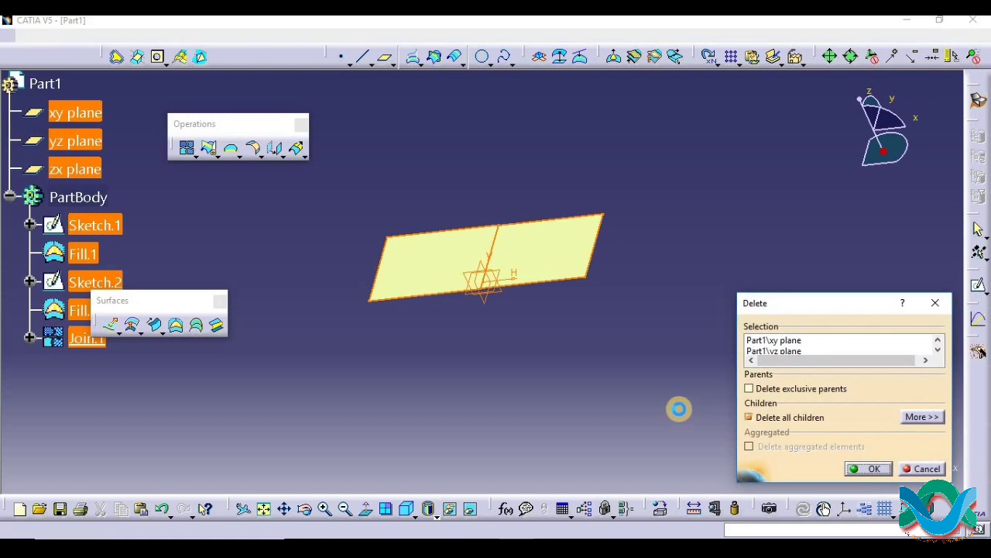
pyautogui.press('Return')
pyautogui.click(199, 158)
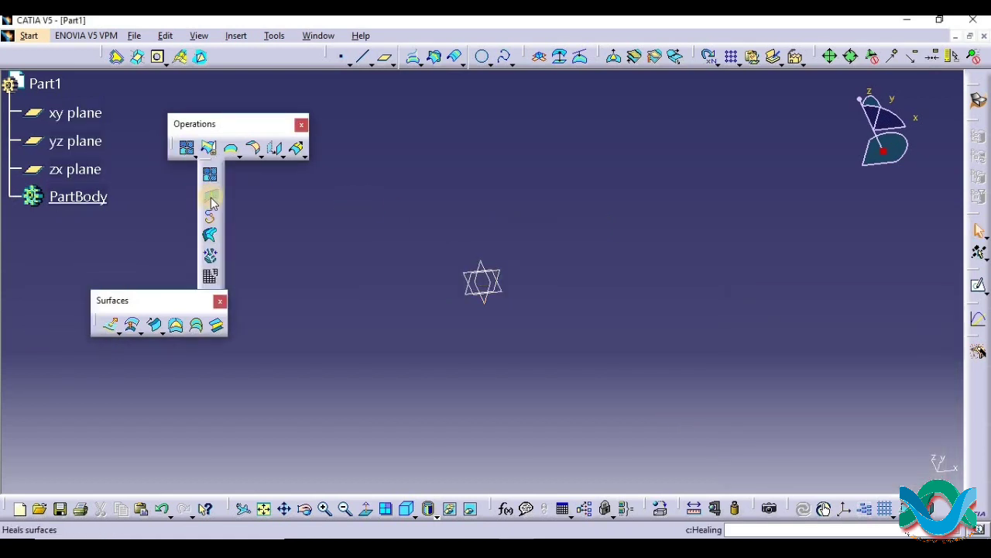
pyautogui.click(321, 219)
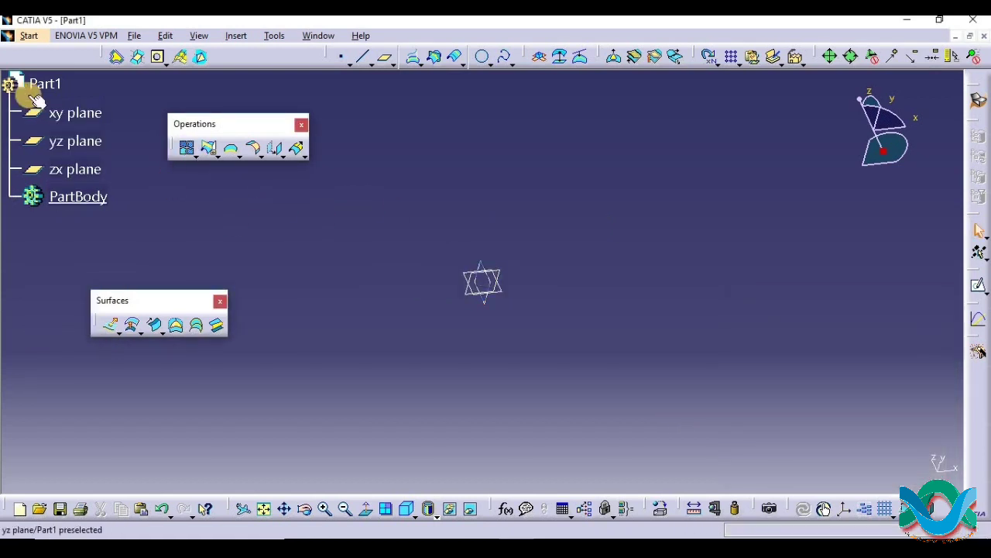
# Step: Sketch an open, wavy four-point spline on the yz plane, ending at about H 136.5 mm, V 50.7 mm, and exit the sketch
pyautogui.click(81, 114)
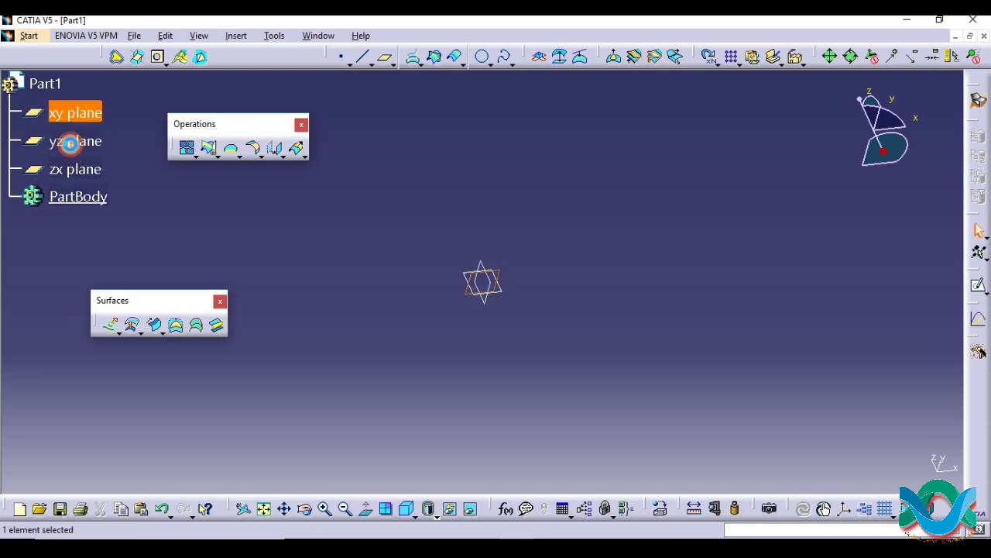
pyautogui.click(71, 141)
pyautogui.click(972, 287)
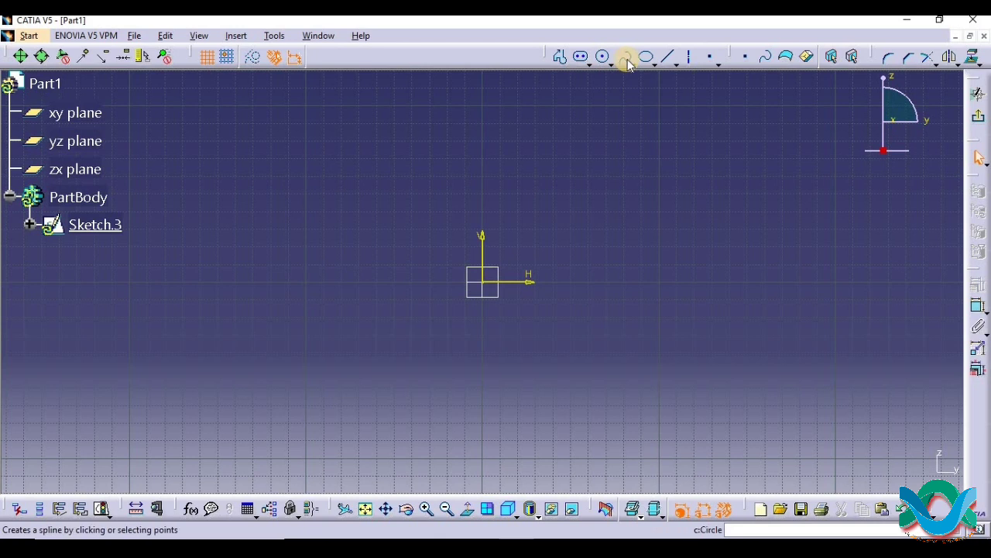
pyautogui.click(625, 60)
pyautogui.click(411, 282)
pyautogui.click(466, 232)
pyautogui.click(601, 254)
pyautogui.doubleClick(721, 198)
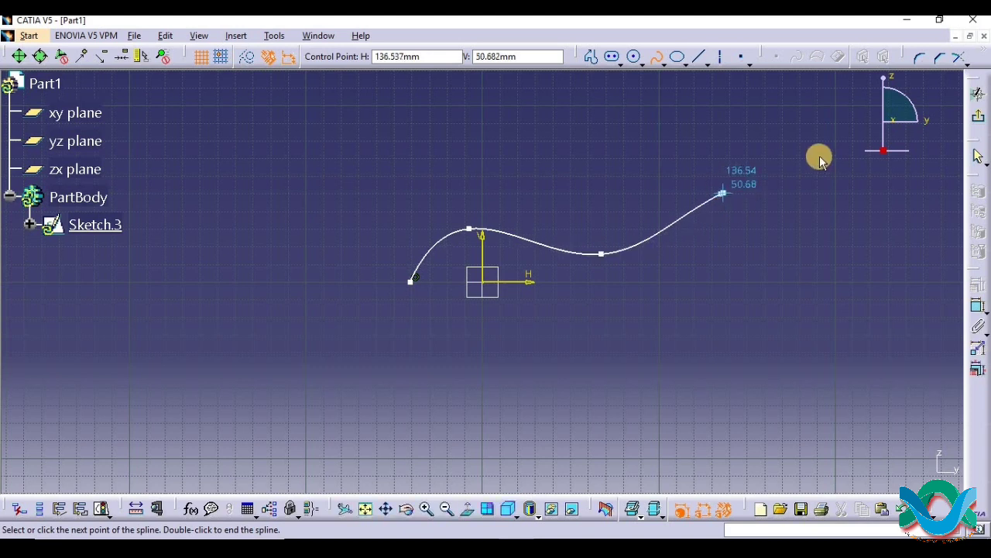
pyautogui.click(852, 298)
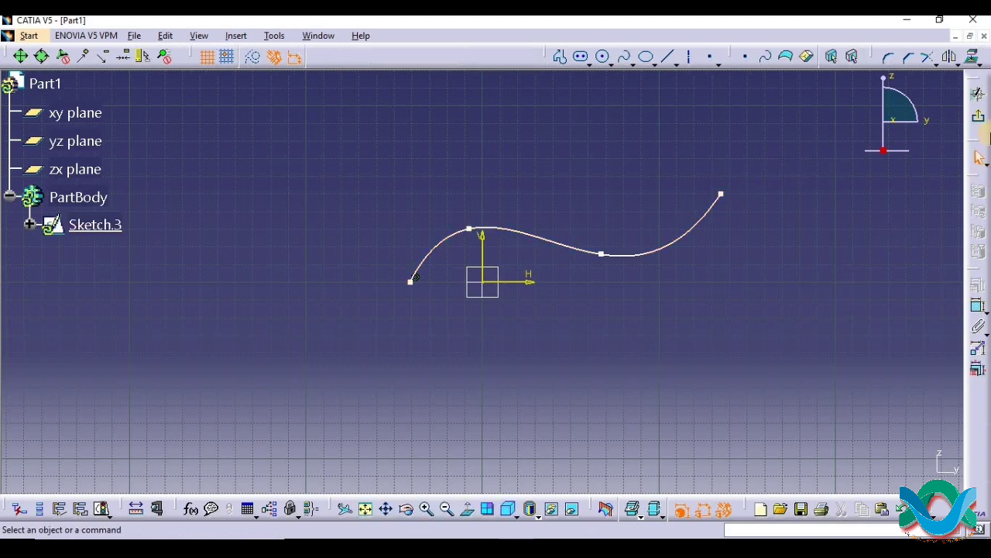
pyautogui.click(979, 93)
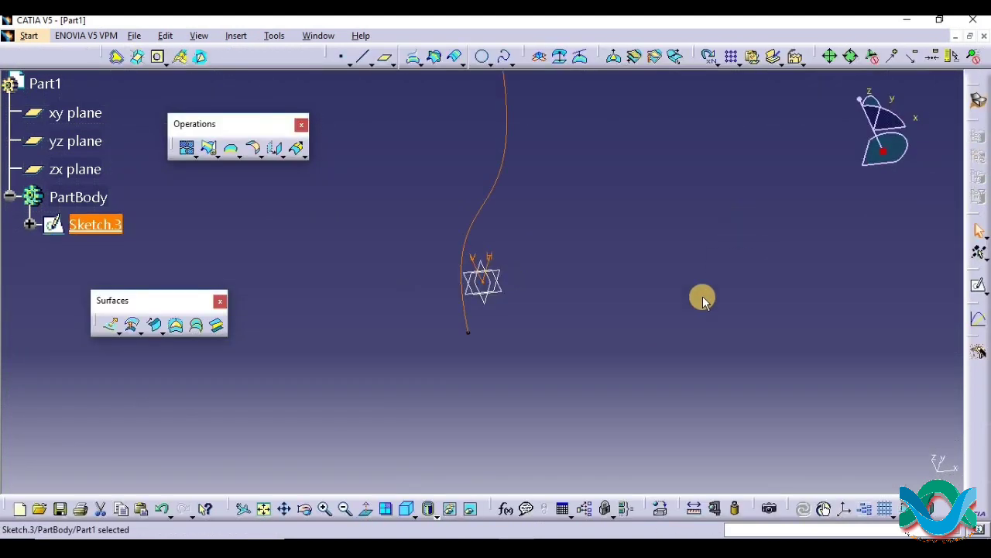
# Step: Create a reference plane offset 10 mm from the yz plane
pyautogui.click(78, 140)
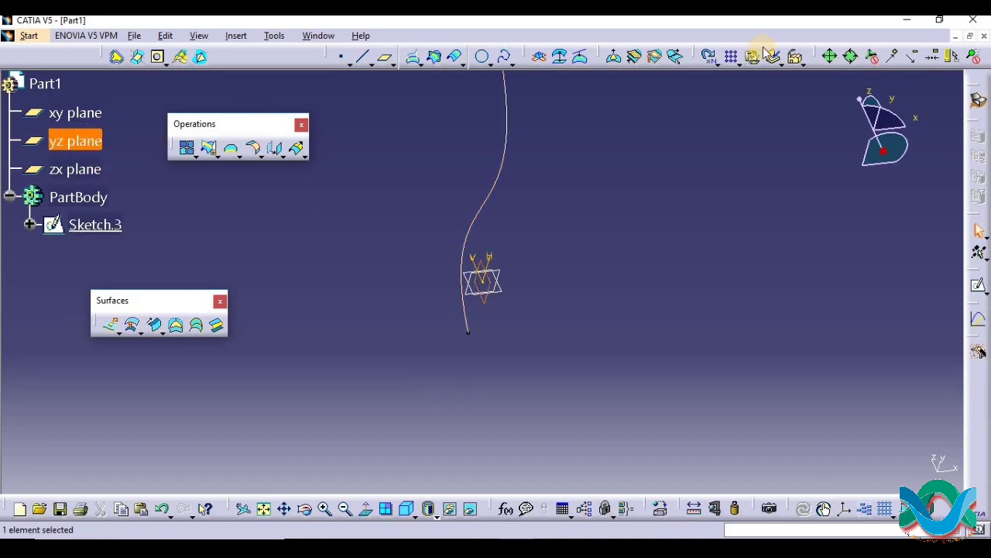
pyautogui.click(385, 59)
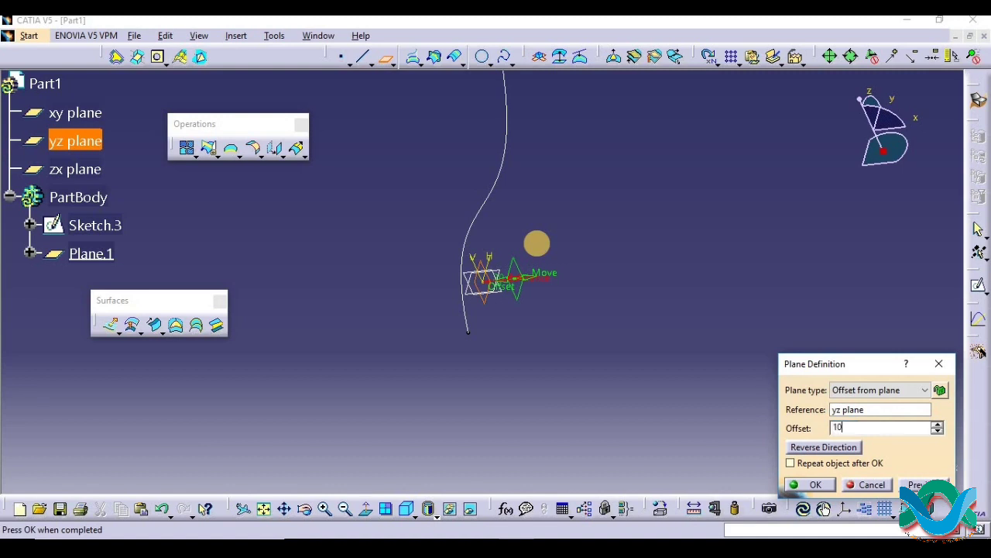
pyautogui.click(537, 244)
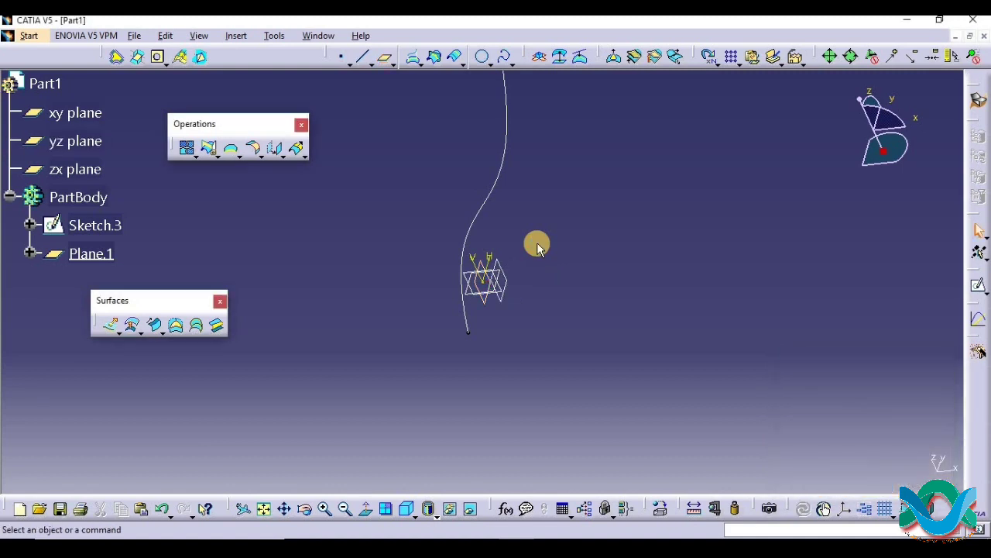
# Step: Project the spline into a new sketch on the offset plane, isolate the projected curve and exit the sketch
pyautogui.click(502, 264)
pyautogui.click(978, 285)
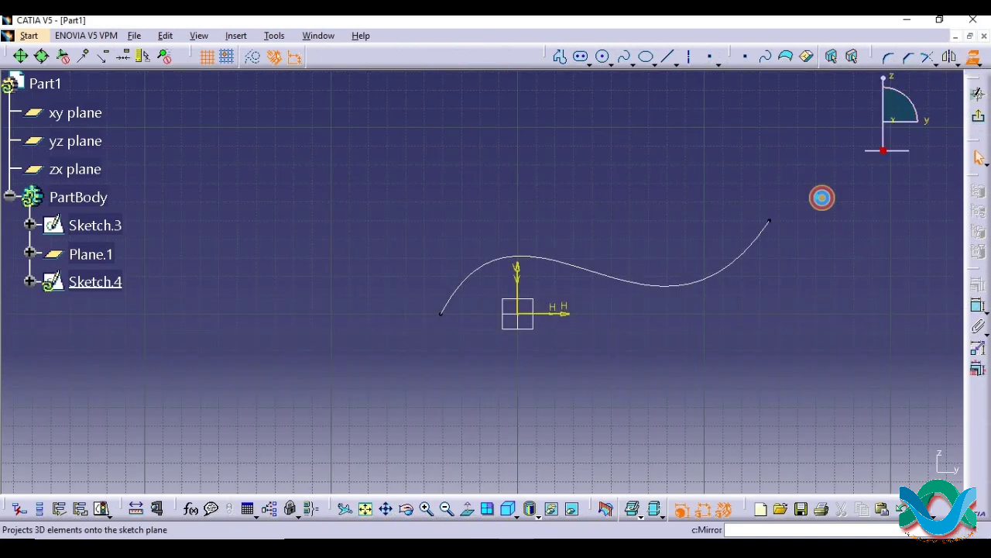
pyautogui.click(656, 288)
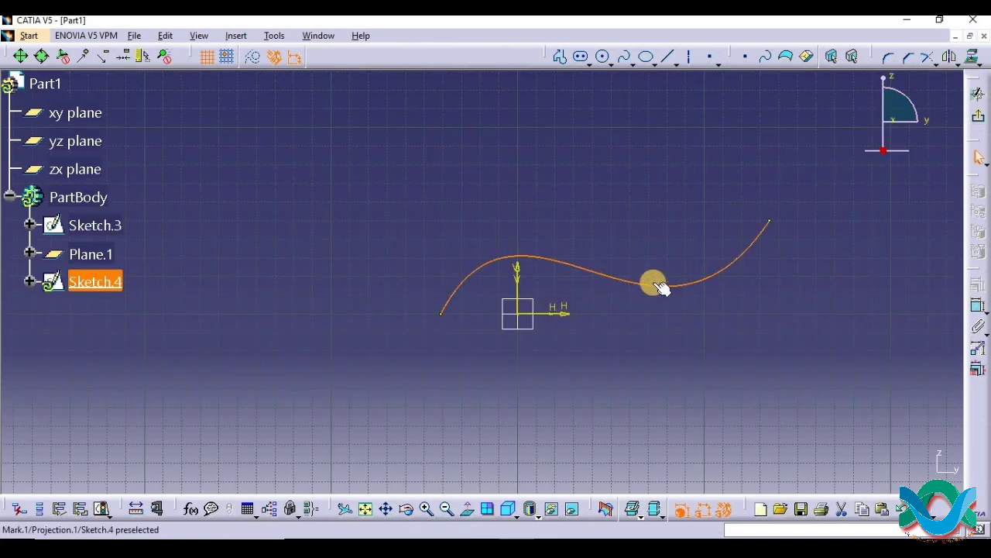
pyautogui.rightClick(655, 284)
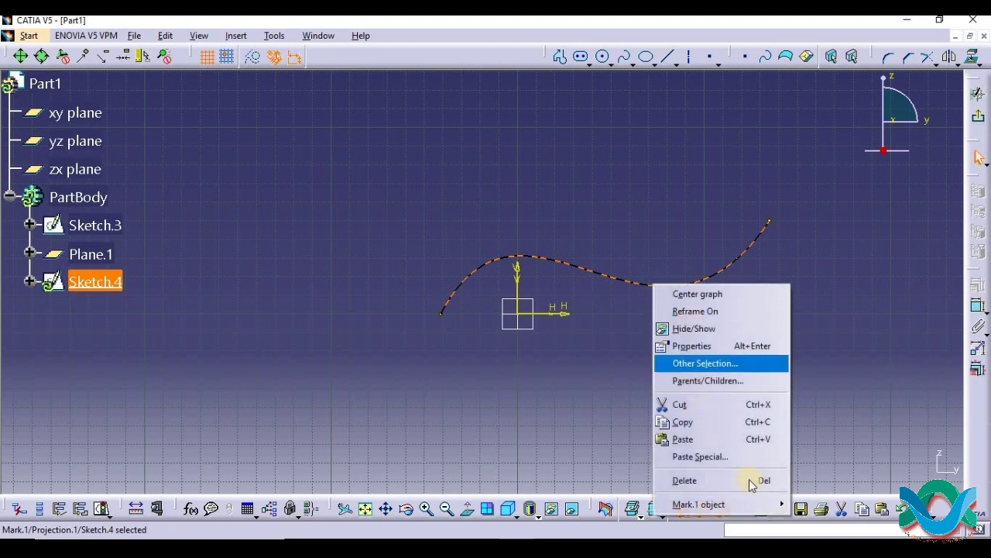
pyautogui.moveTo(763, 504)
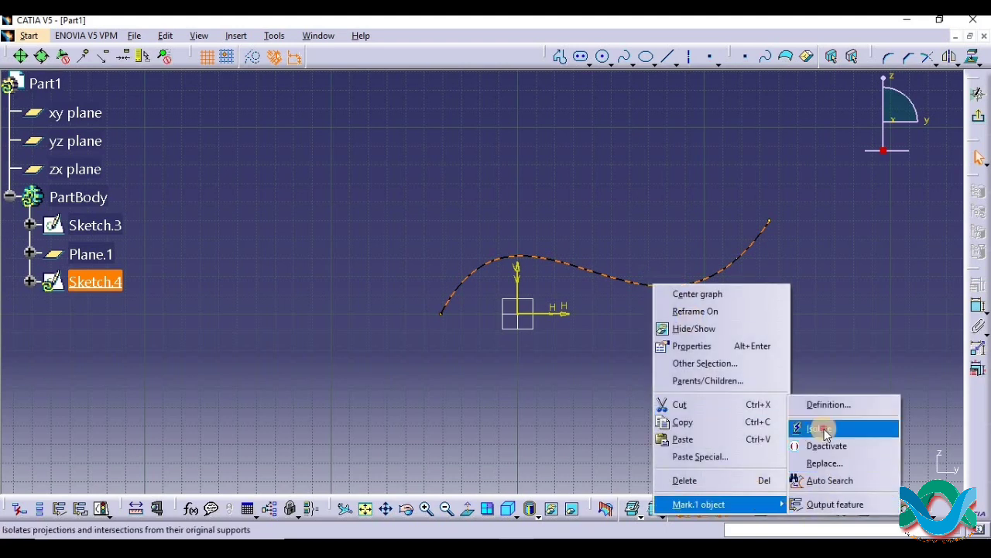
pyautogui.click(824, 428)
pyautogui.click(801, 393)
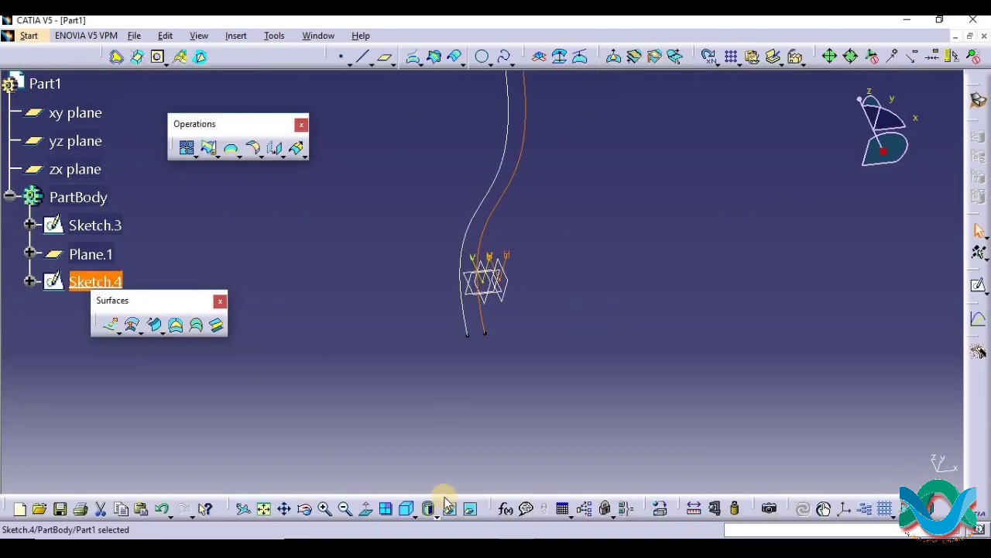
# Step: Extrude Sketch.3 as a surface 70 mm in the reversed direction, away from the offset plane
pyautogui.click(306, 509)
pyautogui.moveTo(373, 317); pyautogui.dragTo(345, 297)
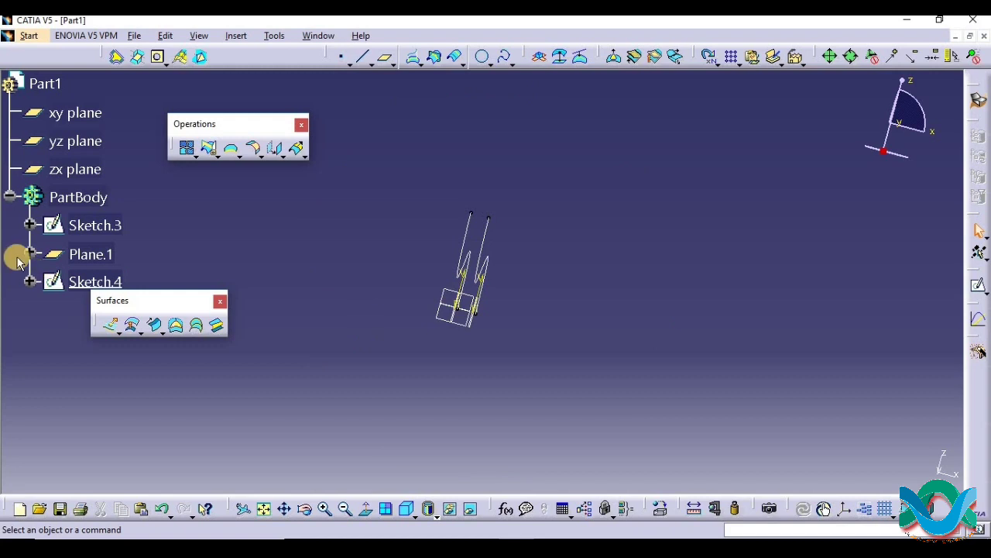
pyautogui.click(115, 326)
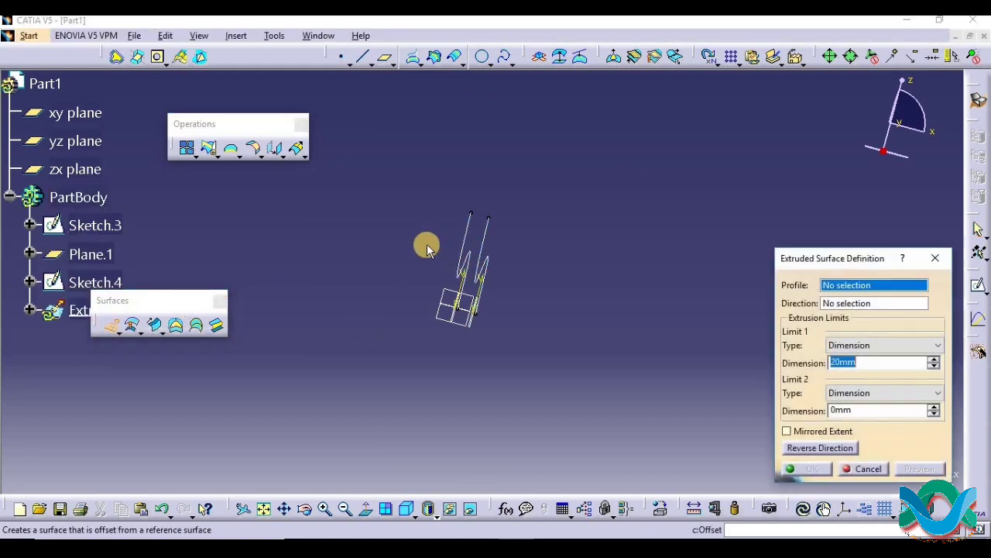
pyautogui.click(466, 262)
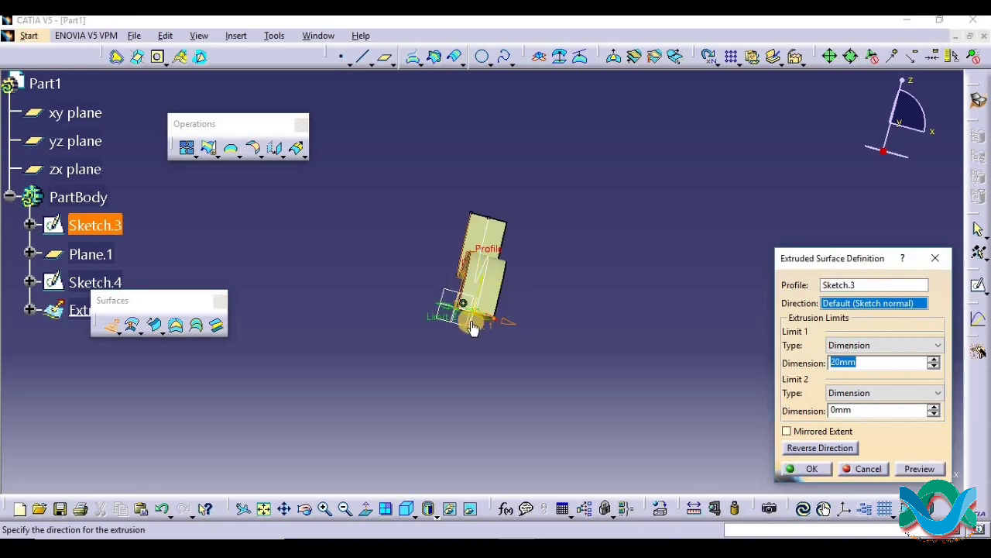
pyautogui.click(835, 449)
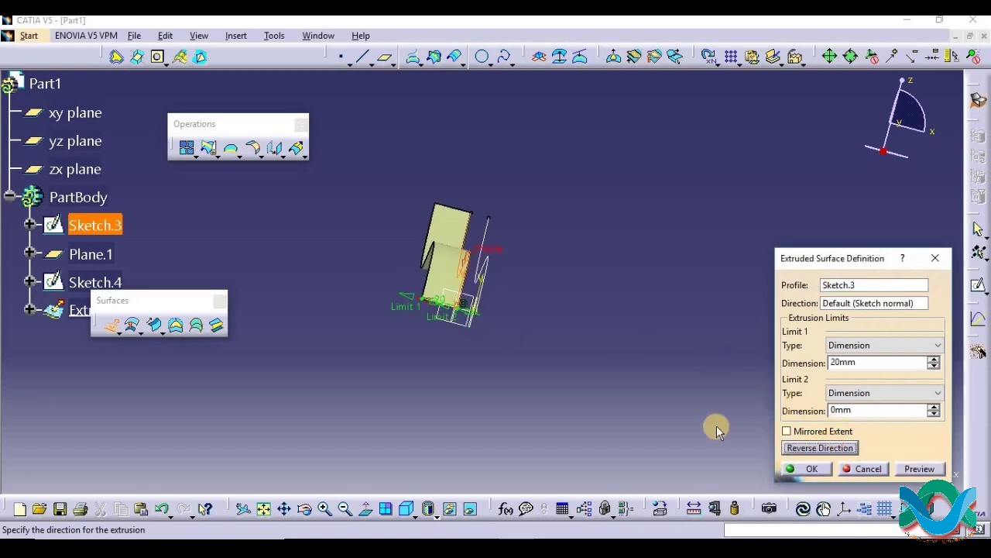
pyautogui.moveTo(408, 304); pyautogui.dragTo(310, 285)
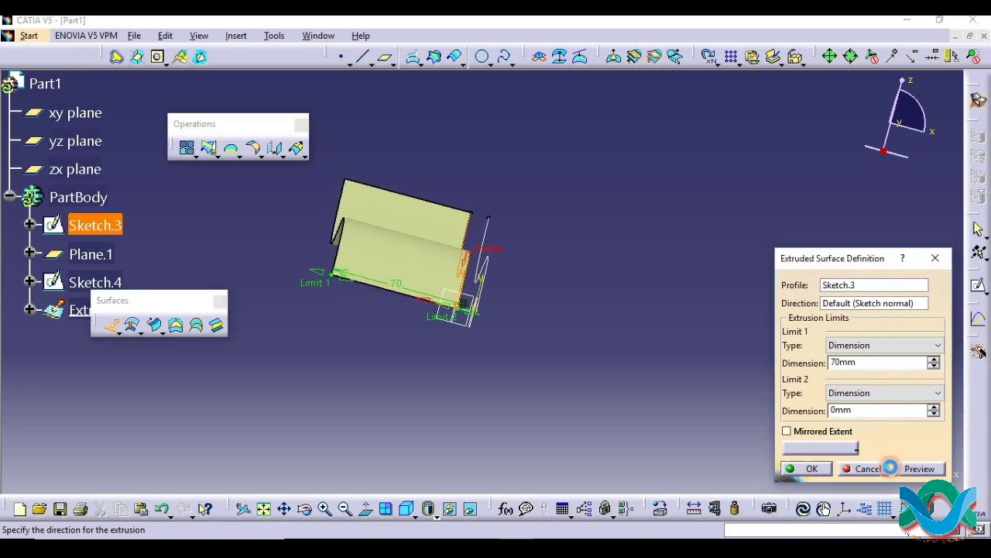
pyautogui.click(805, 469)
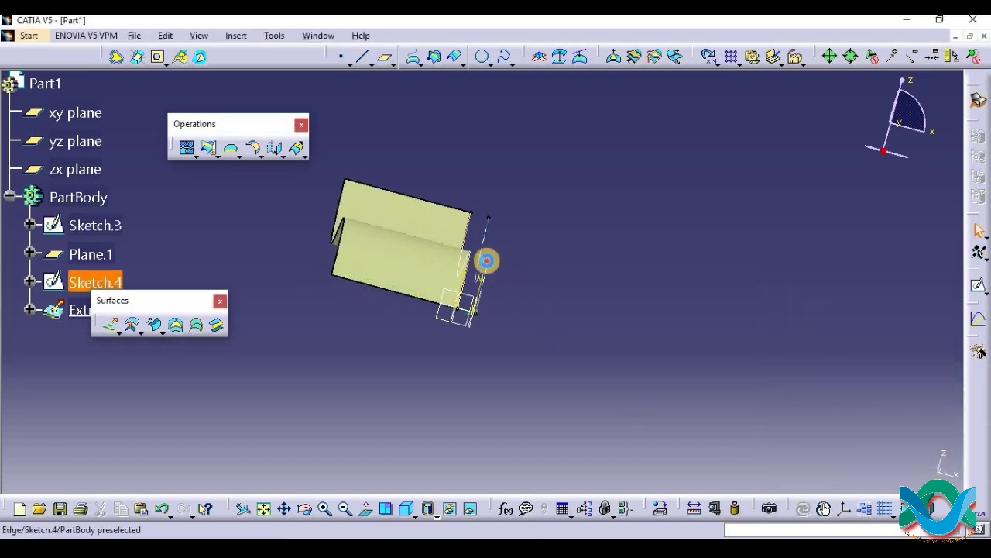
# Step: Extrude Sketch.4 as a surface 70 mm along the default sketch normal, away from the first extruded surface
pyautogui.click(111, 325)
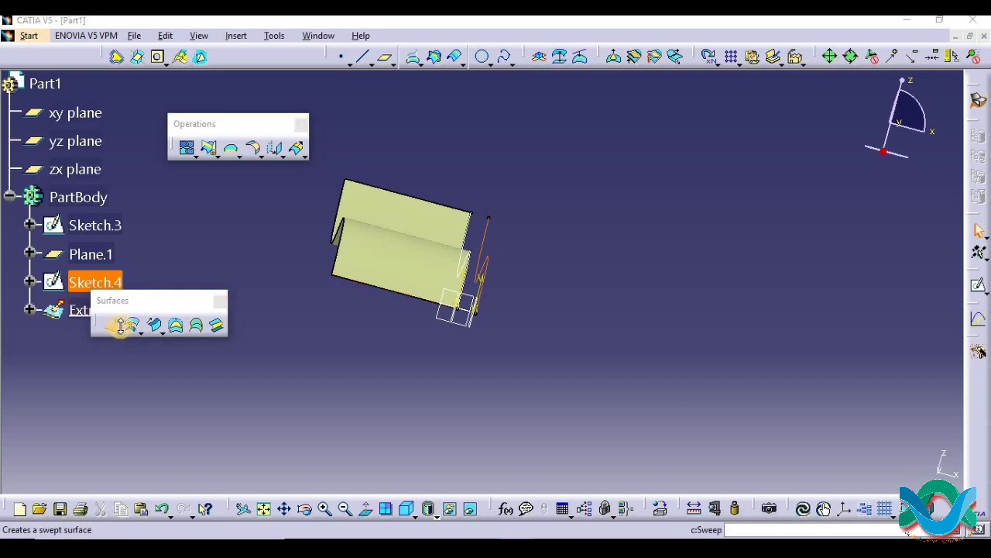
pyautogui.click(926, 470)
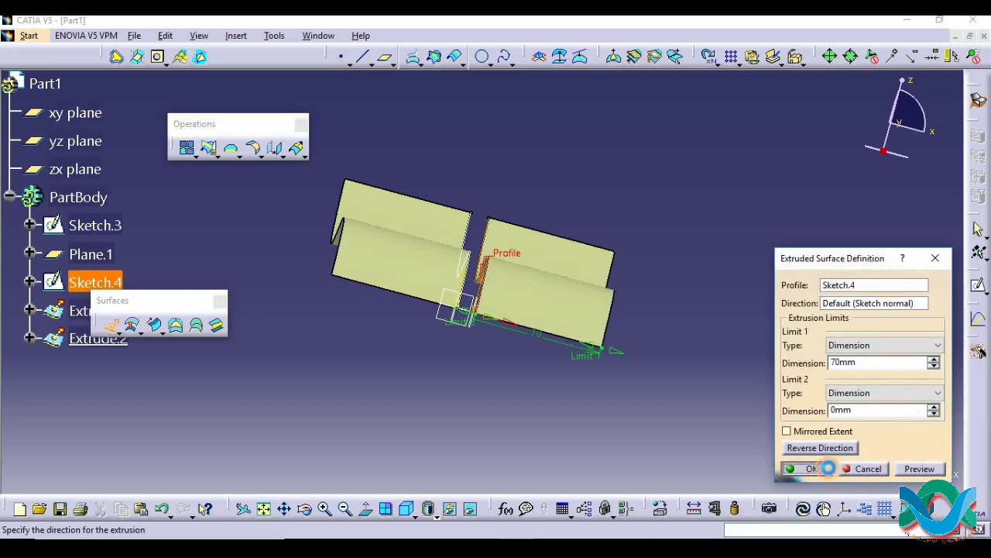
pyautogui.click(828, 467)
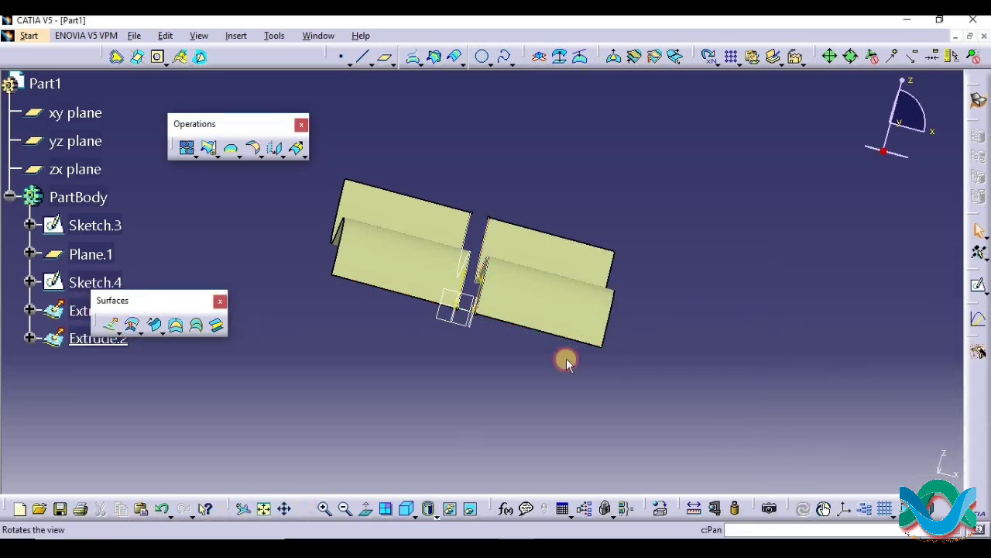
# Step: Heal the two wavy extruded surfaces with Point continuity and a merging distance of 10 mm
pyautogui.moveTo(535, 310)
pyautogui.mouseDown(button='middle')
pyautogui.moveTo(209, 222)
pyautogui.moveTo(442, 343)
pyautogui.moveTo(294, 283)
pyautogui.moveTo(391, 292)
pyautogui.mouseUp(button='middle')
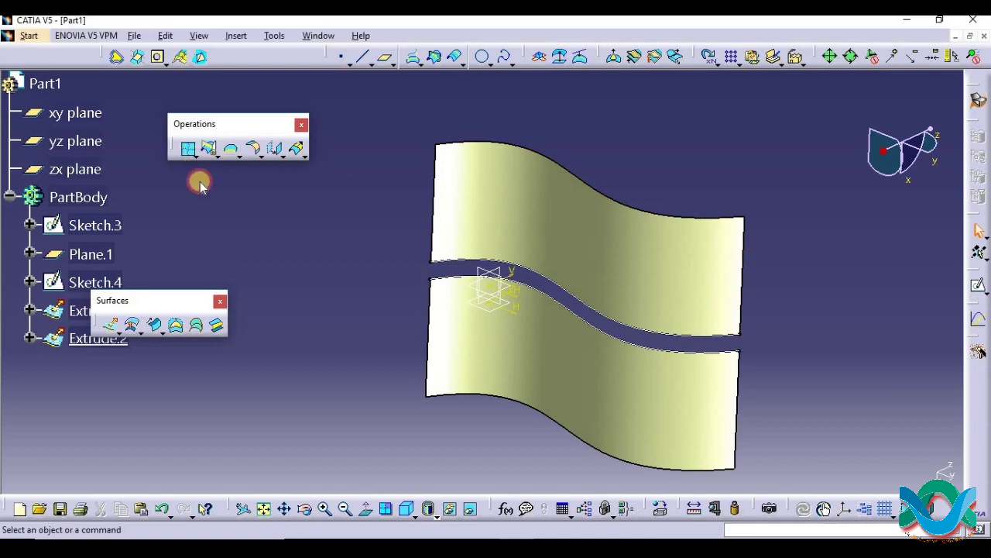
pyautogui.click(193, 155)
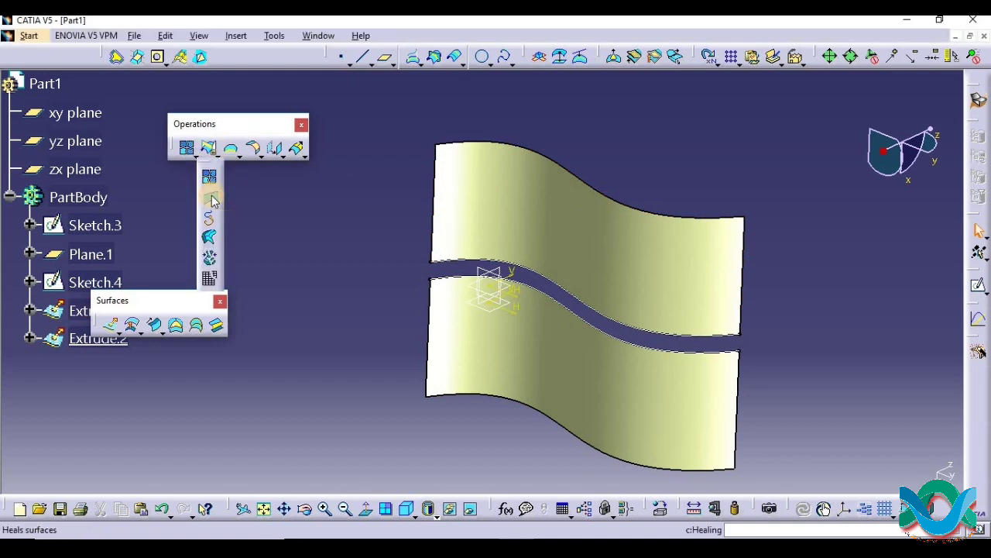
pyautogui.click(215, 201)
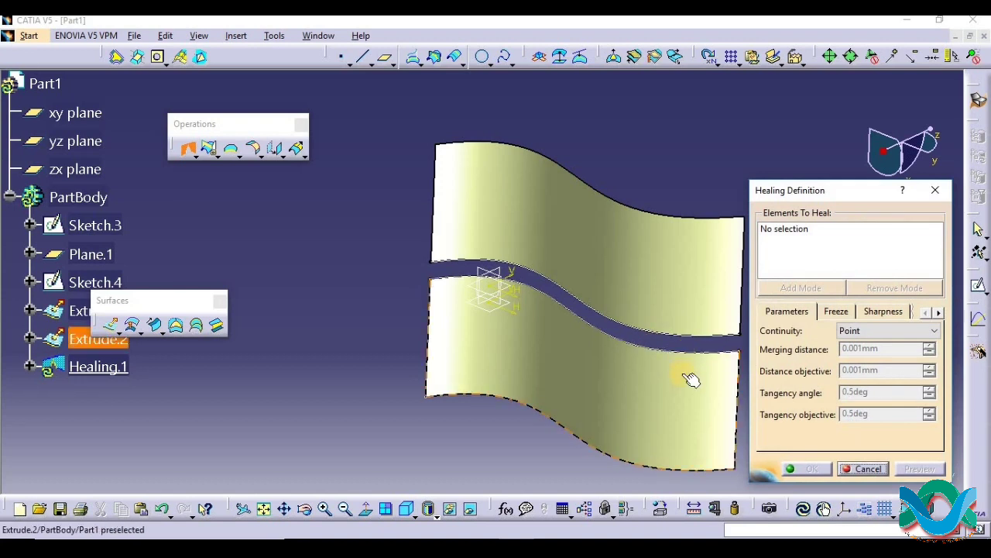
pyautogui.click(684, 372)
pyautogui.click(669, 287)
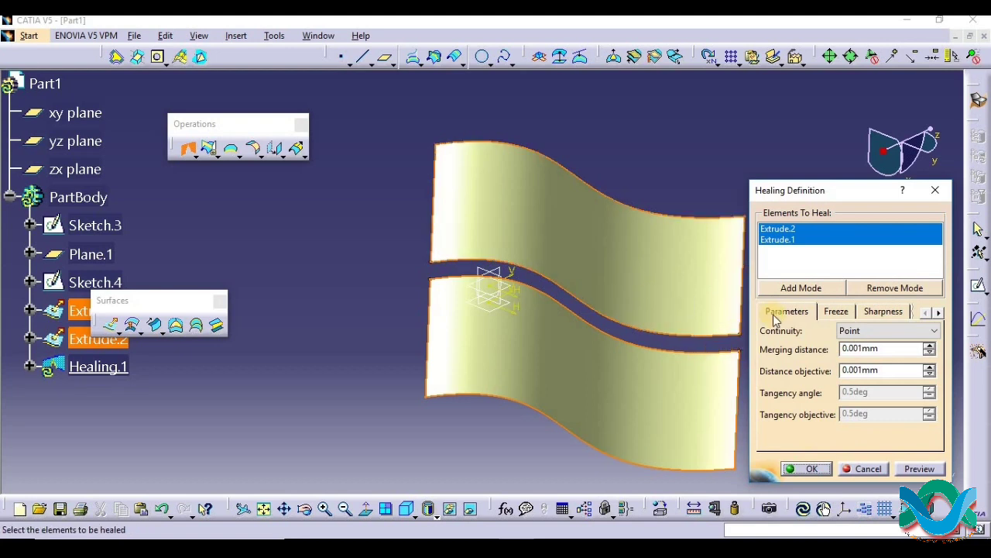
pyautogui.moveTo(897, 353); pyautogui.dragTo(757, 354)
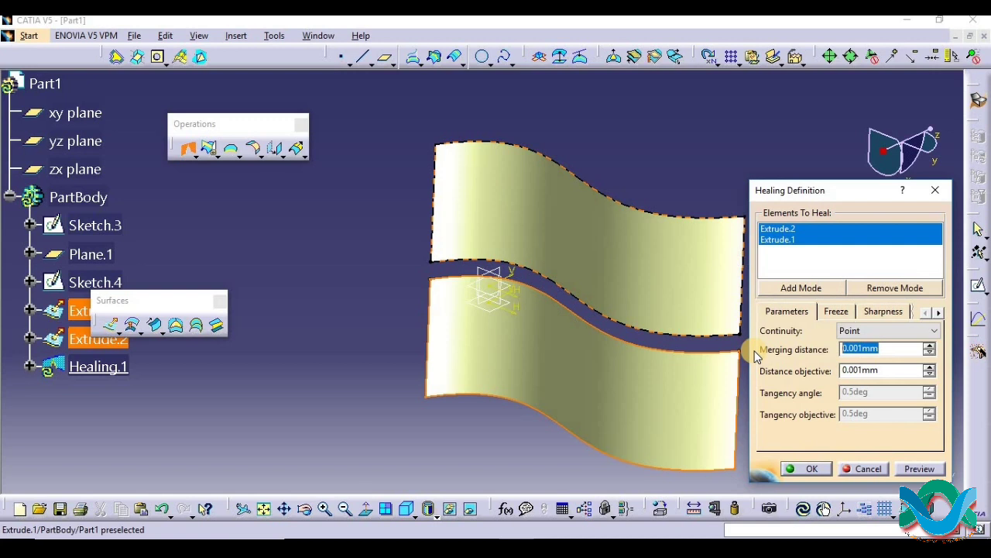
pyautogui.write('10')
pyautogui.click(919, 470)
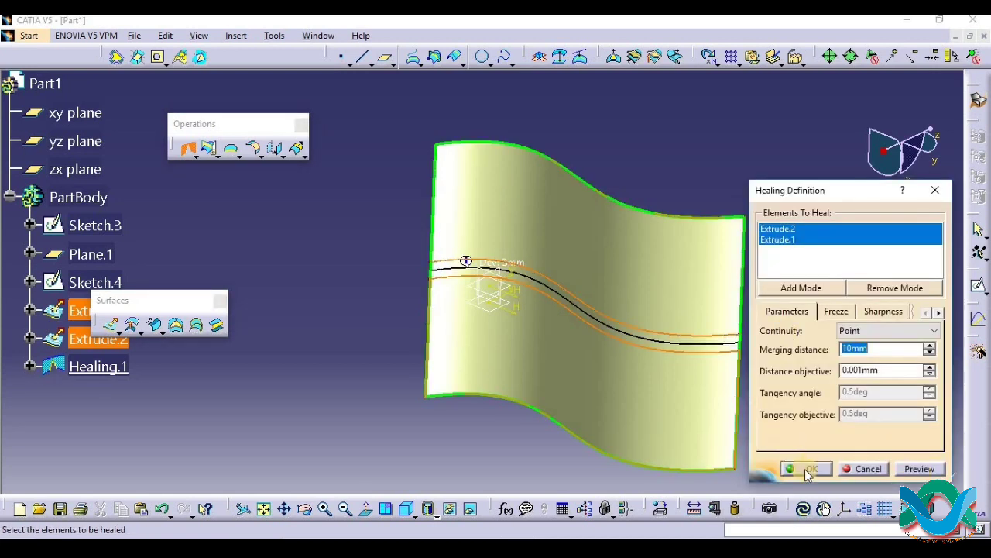
pyautogui.click(806, 469)
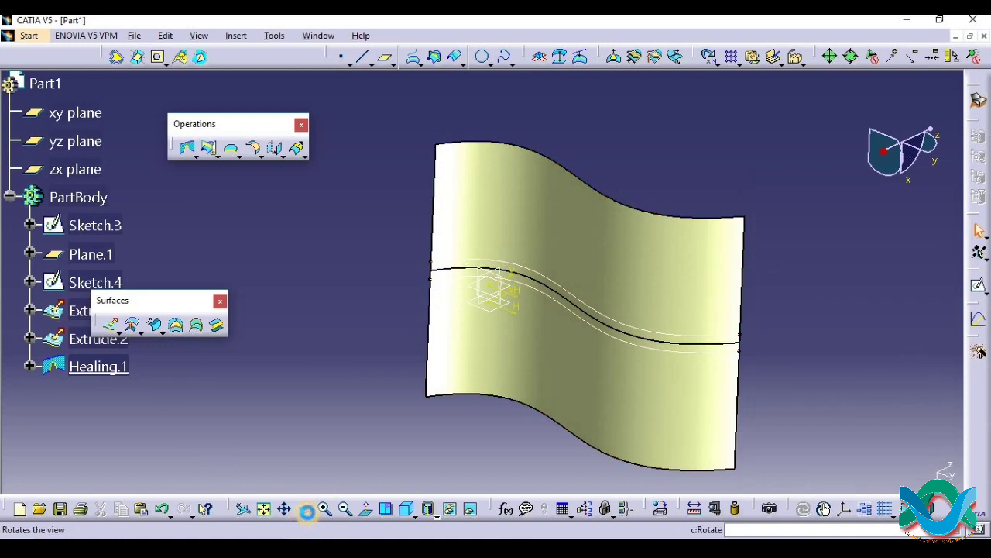
# Step: Undo the healing of the two surfaces
pyautogui.moveTo(593, 385); pyautogui.dragTo(402, 264)
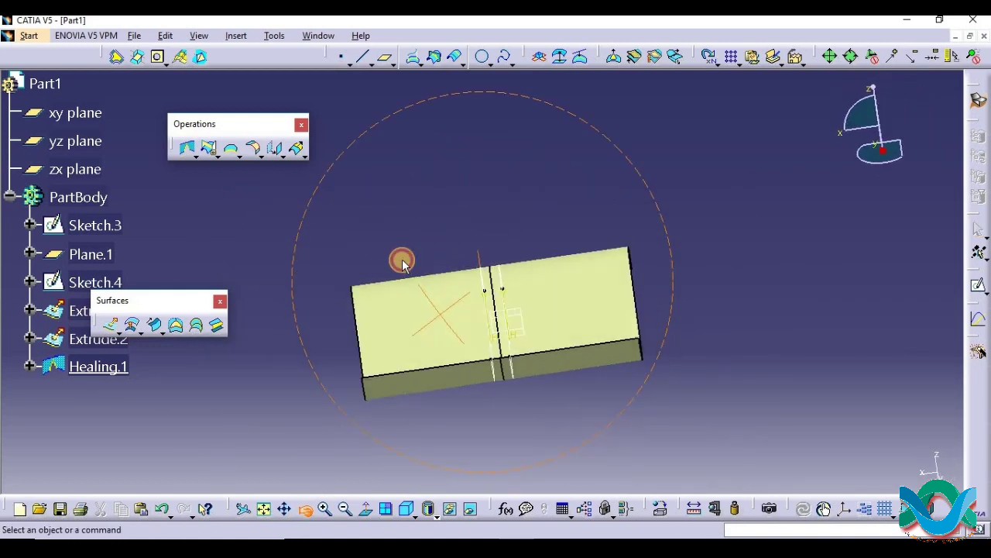
pyautogui.hotkey('ctrl', 'z')
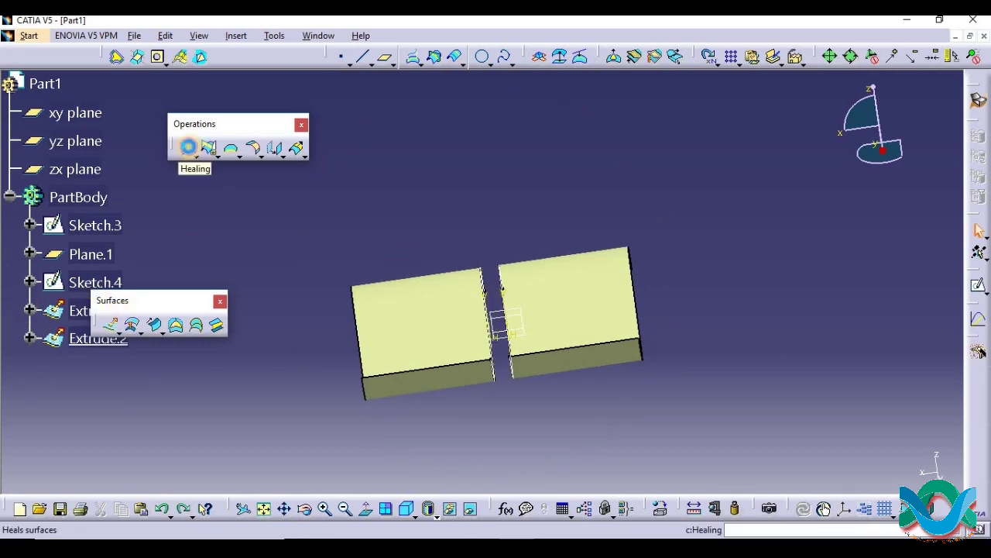
# Step: Start a new Healing with both extruded surfaces as the elements to heal
pyautogui.click(189, 149)
pyautogui.click(436, 372)
pyautogui.click(556, 353)
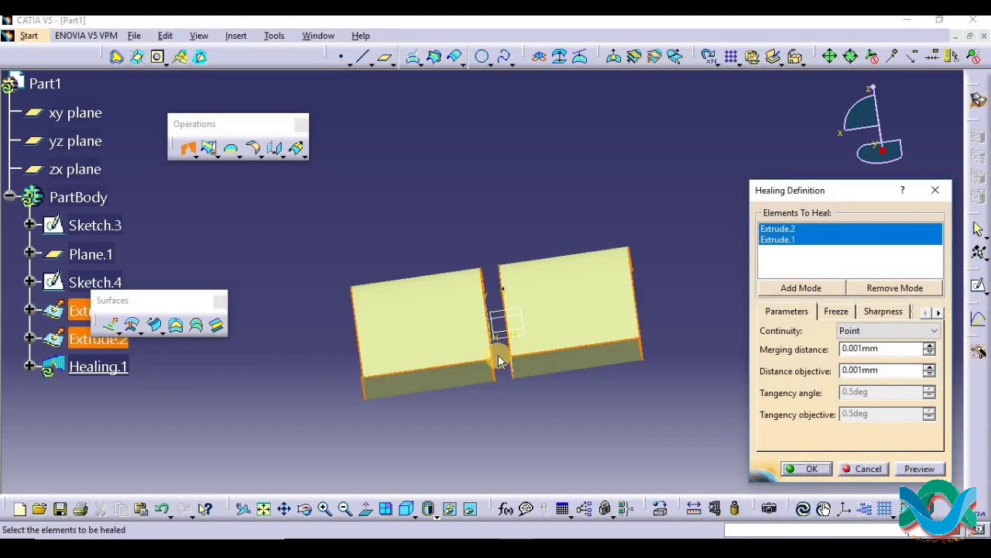
# Step: Measure the gap between the facing corner points of the two extruded surfaces, without keeping the measurement
pyautogui.click(693, 512)
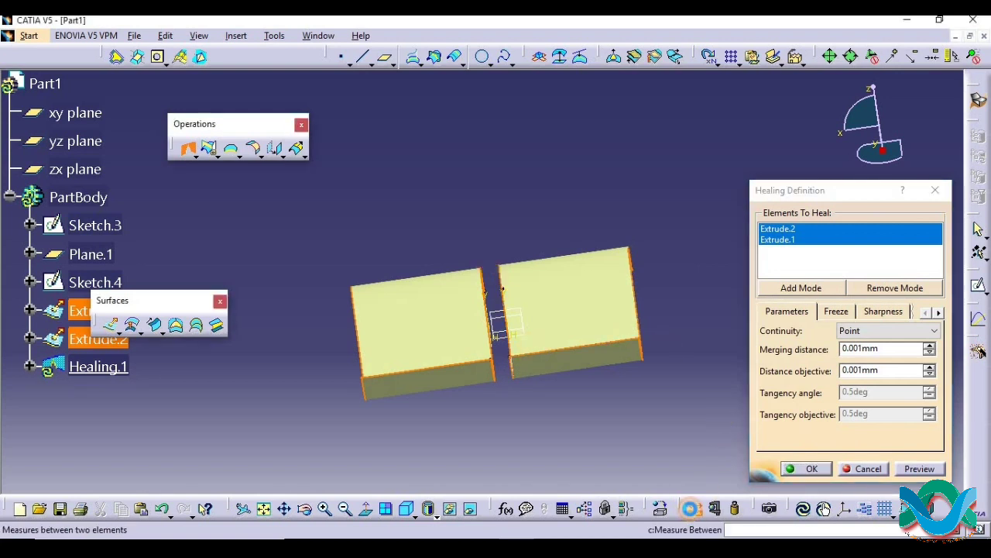
pyautogui.click(494, 364)
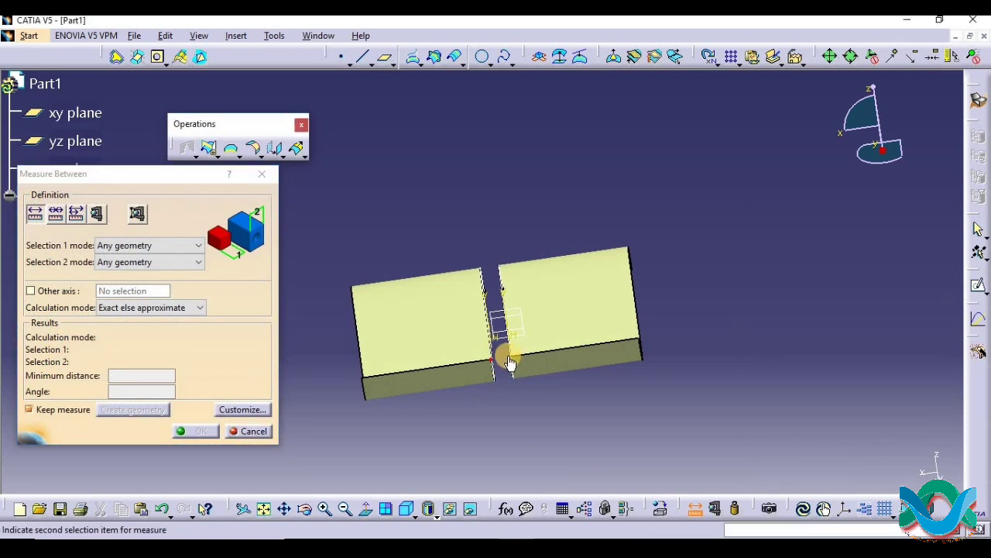
pyautogui.click(509, 357)
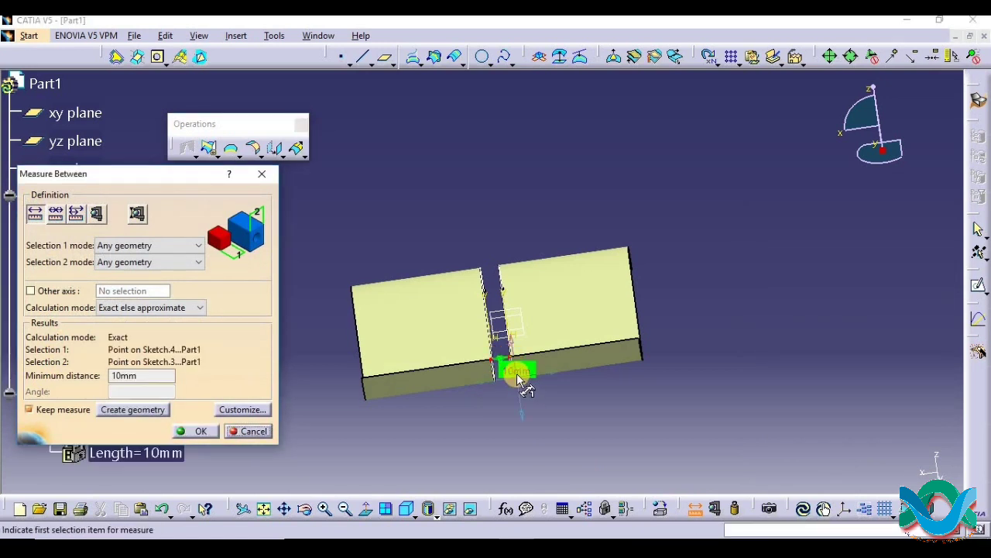
pyautogui.click(261, 176)
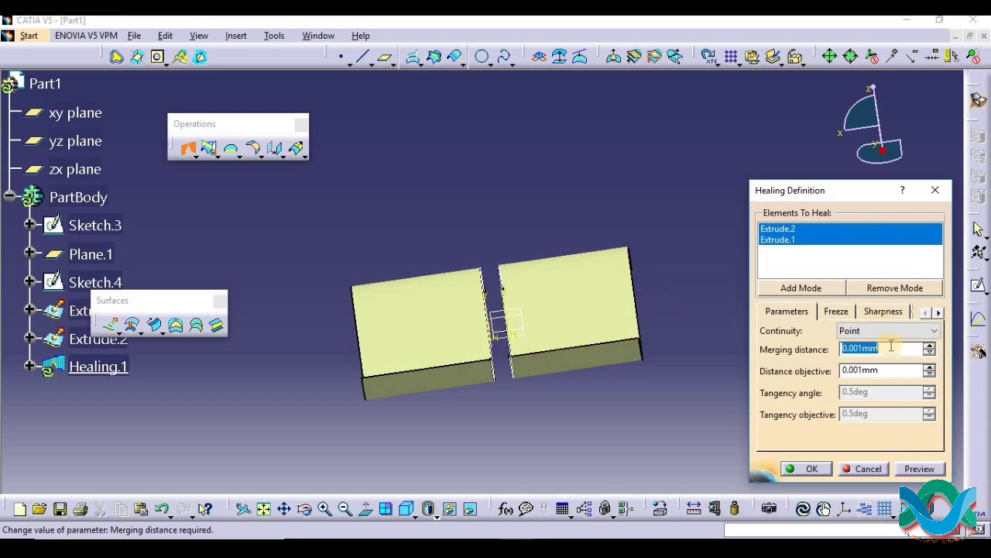
# Step: Set the merging distance to 10 mm, preview the healing and create it
pyautogui.click(964, 370)
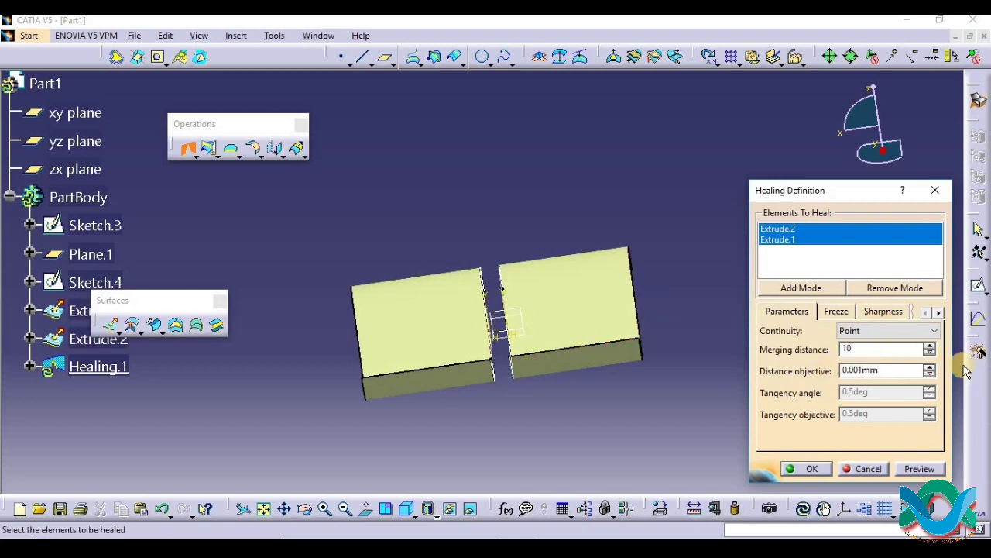
pyautogui.click(920, 468)
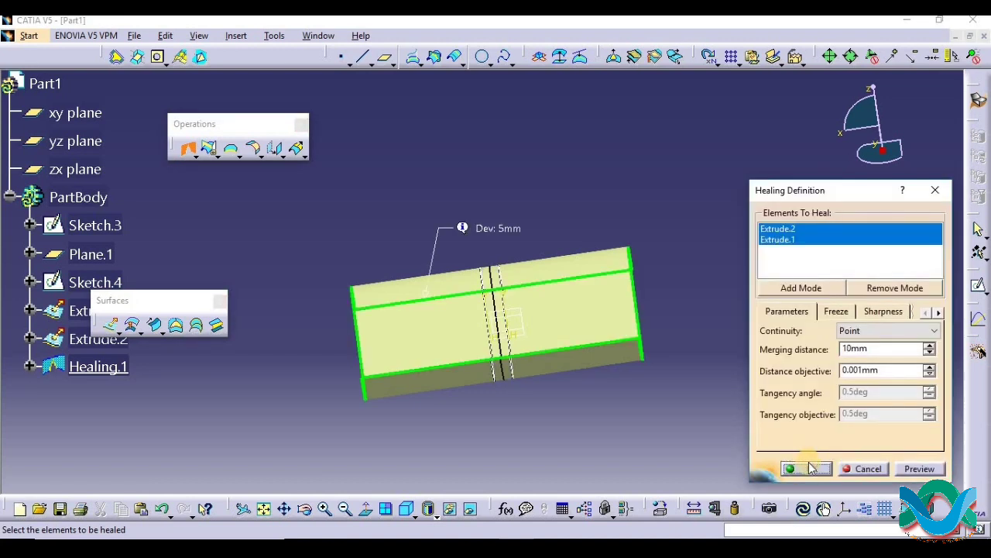
pyautogui.click(806, 467)
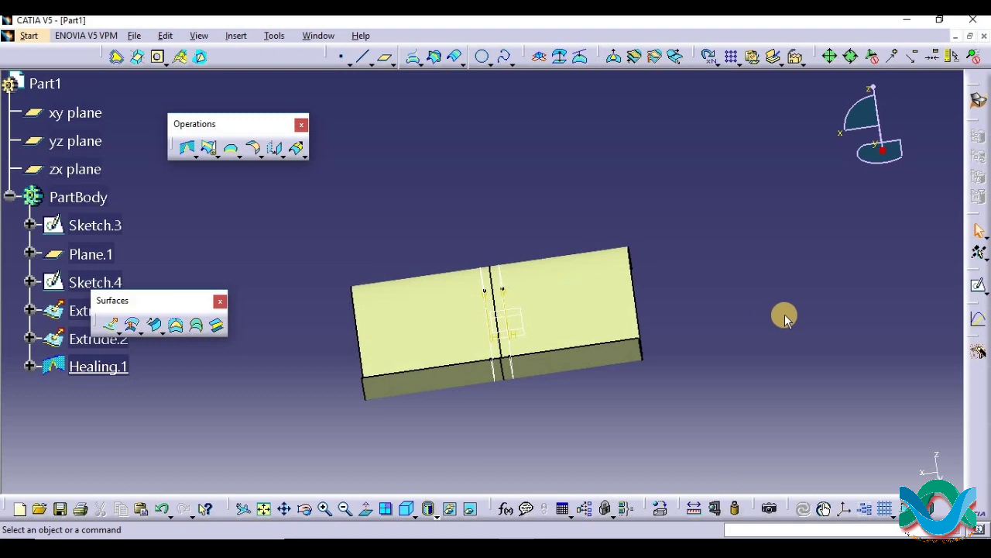
# Step: Delete Sketch.3 together with all its dependent features
pyautogui.click(304, 509)
pyautogui.moveTo(297, 379)
pyautogui.mouseDown()
pyautogui.moveTo(578, 369)
pyautogui.moveTo(680, 318)
pyautogui.moveTo(376, 232)
pyautogui.moveTo(613, 440)
pyautogui.moveTo(553, 392)
pyautogui.moveTo(502, 320)
pyautogui.moveTo(613, 364)
pyautogui.moveTo(527, 367)
pyautogui.moveTo(573, 407)
pyautogui.mouseUp()
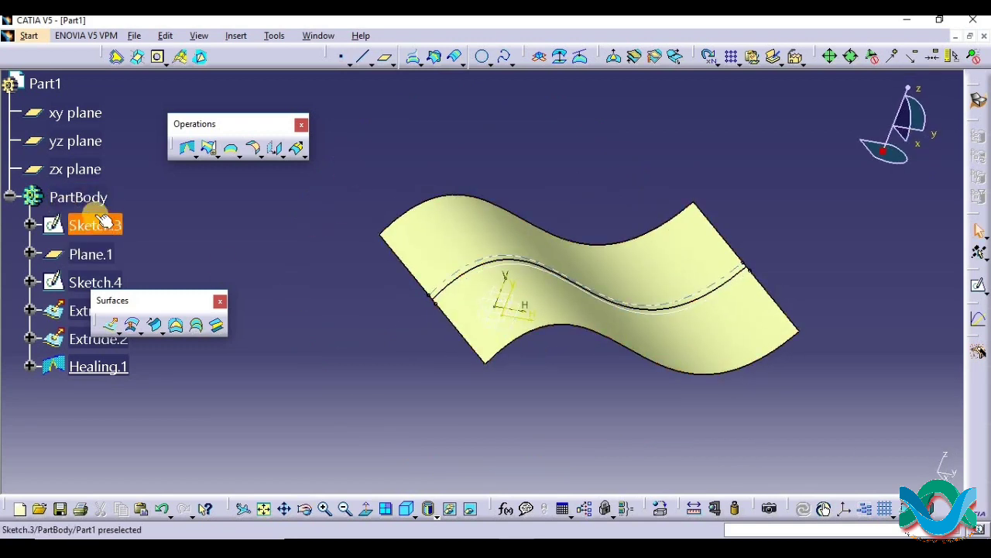
pyautogui.rightClick(103, 226)
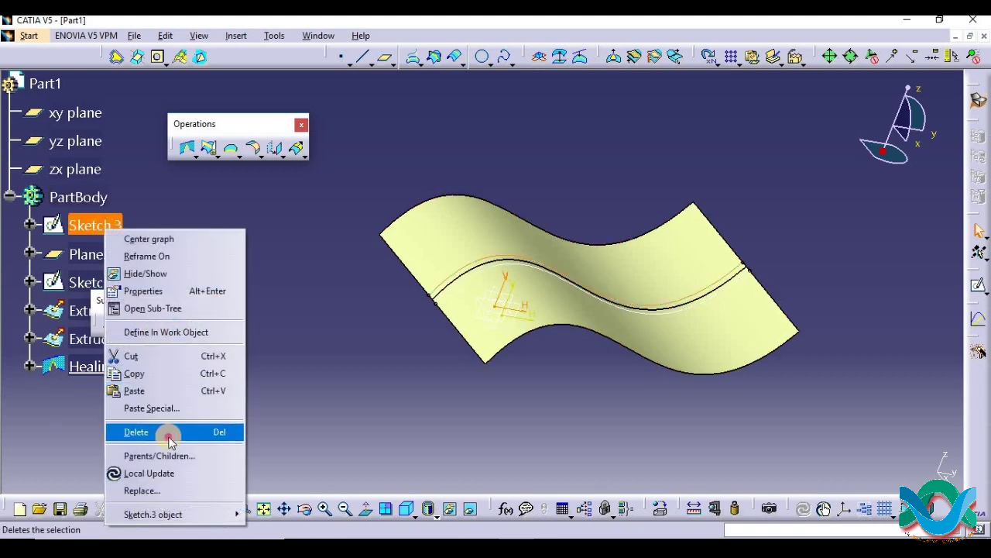
pyautogui.click(137, 431)
pyautogui.click(870, 471)
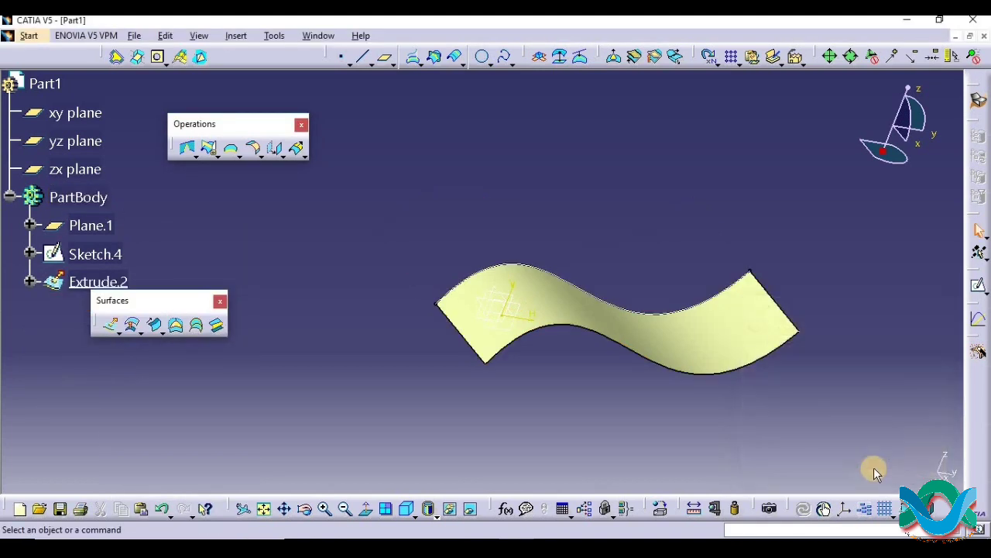
# Step: Delete Sketch.4 together with its exclusive parents and all its children
pyautogui.rightClick(110, 253)
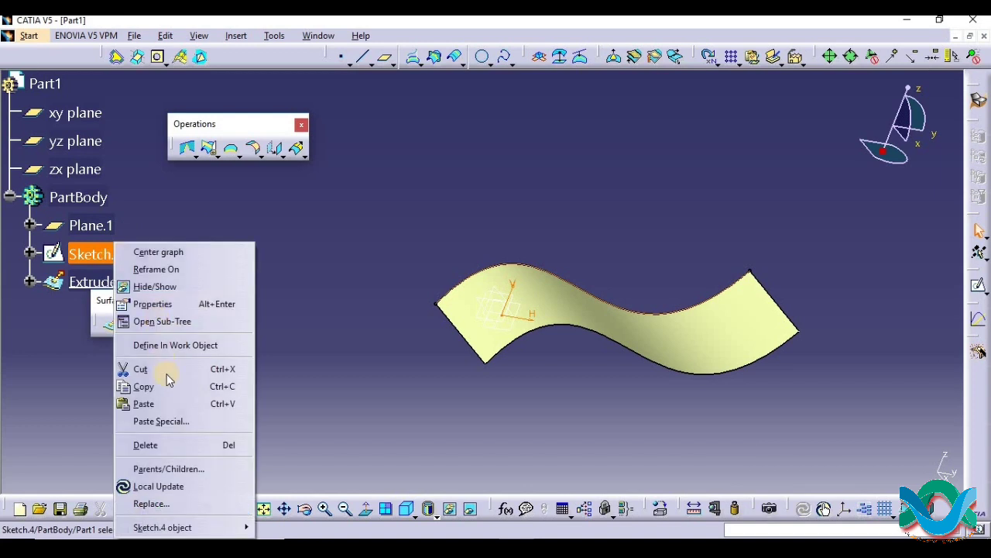
pyautogui.click(188, 445)
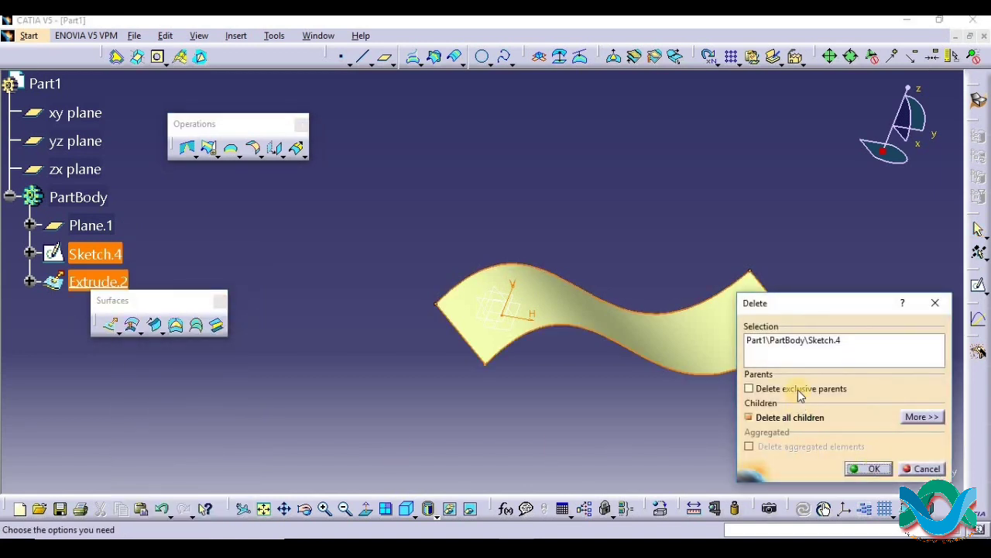
pyautogui.click(799, 390)
pyautogui.click(863, 468)
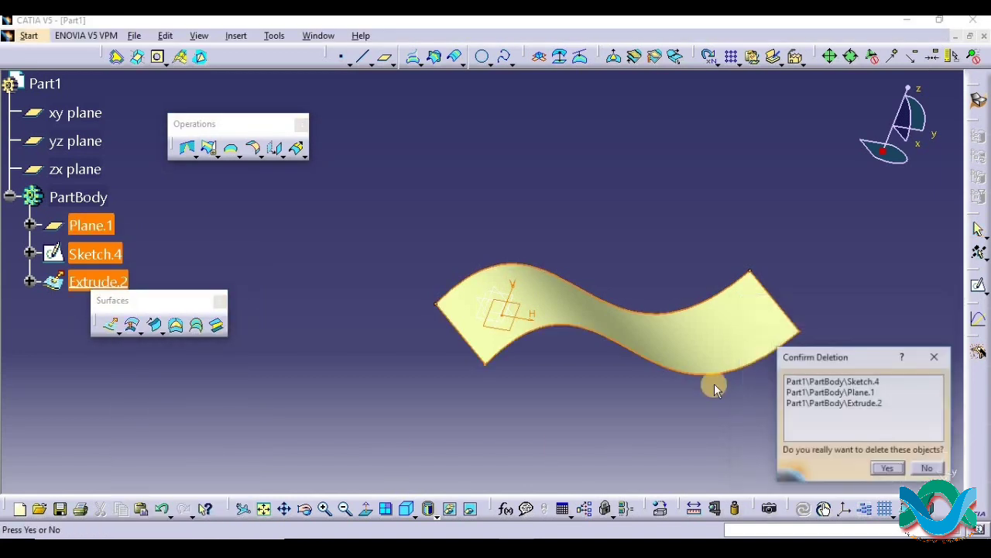
pyautogui.click(893, 467)
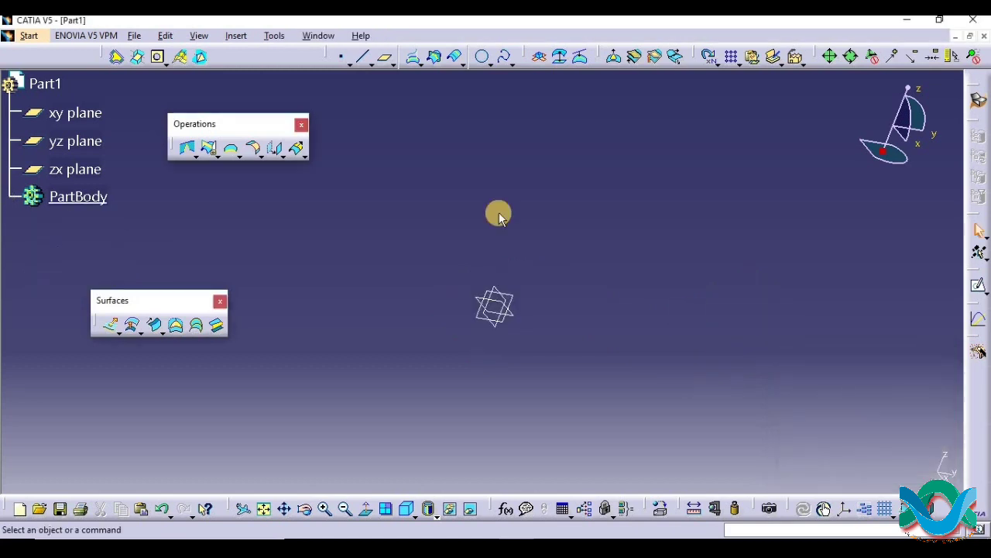
# Step: Sketch a wavy five-point spline on the xy plane, ending at about H 146.7 mm, V 100.2 mm, and exit the sketch
pyautogui.click(219, 157)
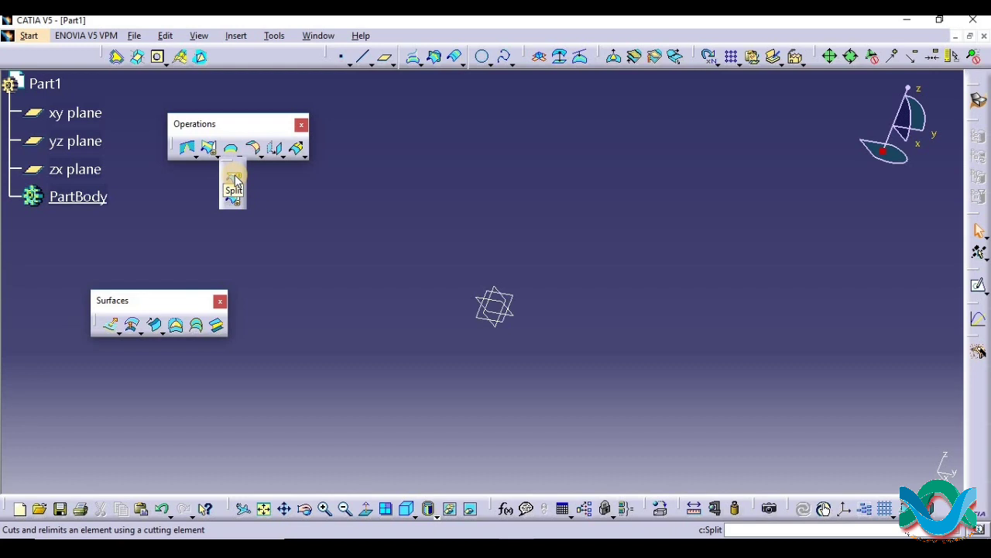
pyautogui.click(85, 113)
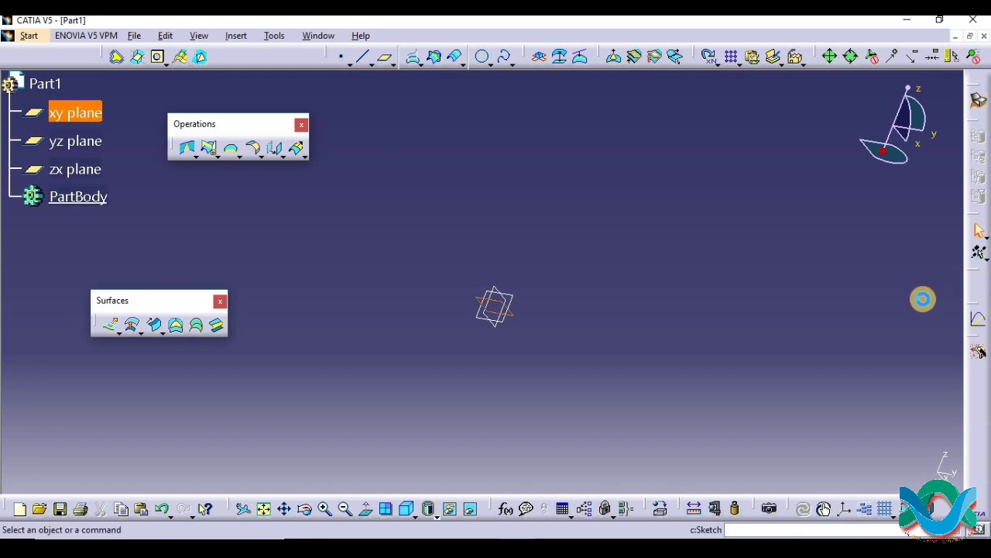
pyautogui.click(980, 282)
pyautogui.click(625, 56)
pyautogui.click(259, 376)
pyautogui.click(318, 245)
pyautogui.click(568, 391)
pyautogui.click(804, 188)
pyautogui.doubleClick(783, 122)
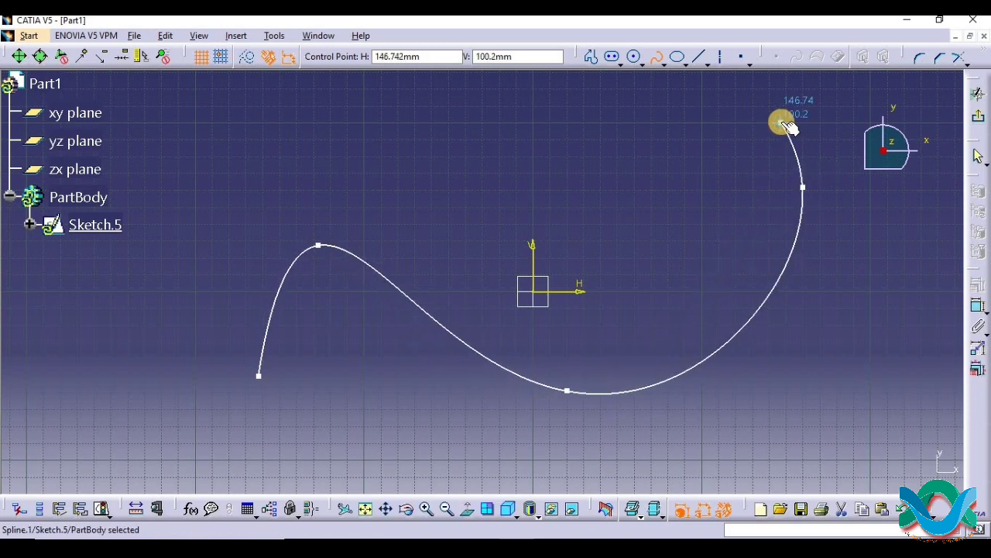
pyautogui.click(606, 508)
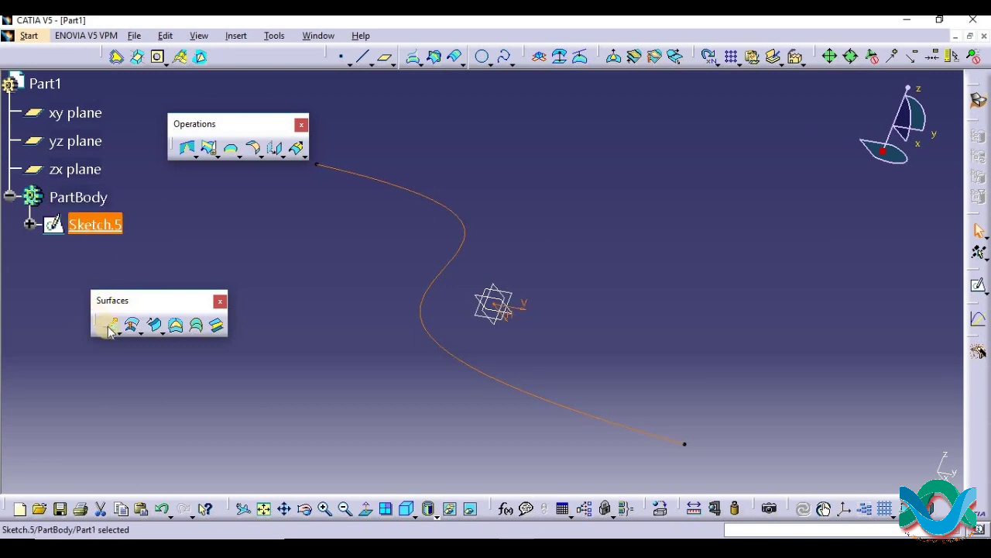
# Step: Extrude the new spline sketch as a surface 70 mm to both sides, using mirrored extent along the sketch normal
pyautogui.click(110, 324)
pyautogui.click(788, 432)
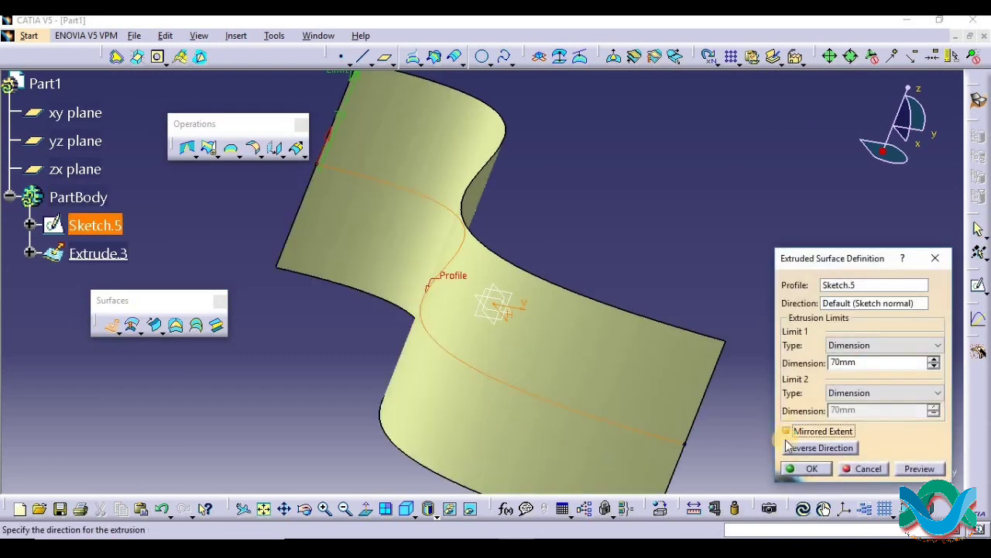
pyautogui.click(811, 469)
# Step: Sketch a four-point S-shaped spline on the xy plane, crossing the existing curve, with its second point on the vertical axis at about 77.5 mm, and exit
pyautogui.moveTo(703, 294); pyautogui.dragTo(581, 451, button='middle')
pyautogui.click(305, 508)
pyautogui.moveTo(323, 318); pyautogui.dragTo(767, 364)
pyautogui.click(69, 109)
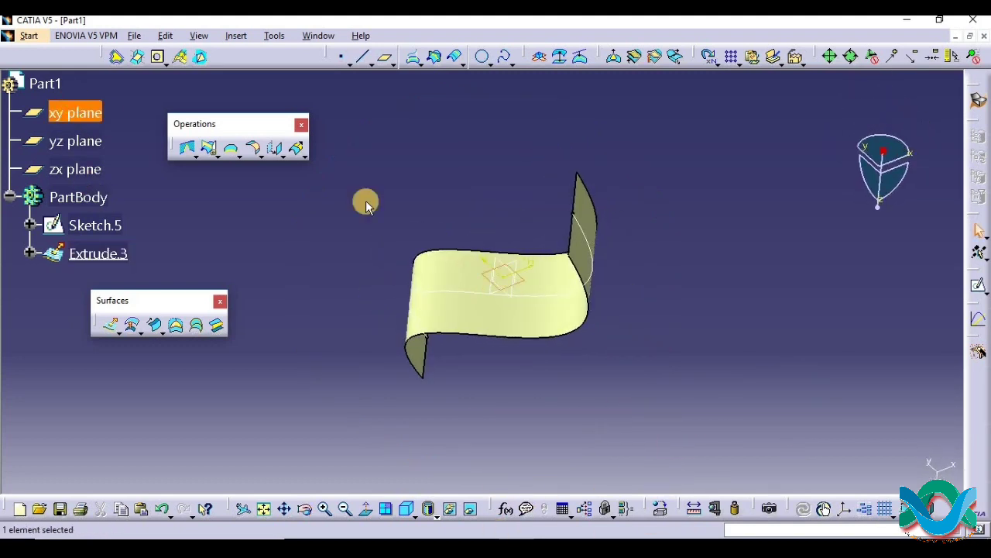
pyautogui.click(968, 286)
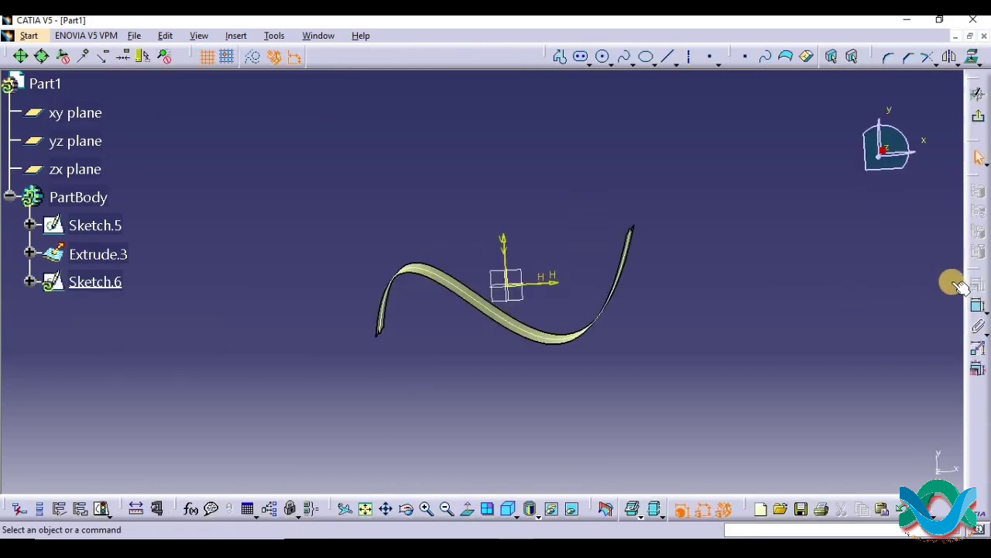
pyautogui.click(624, 56)
pyautogui.click(461, 129)
pyautogui.click(505, 226)
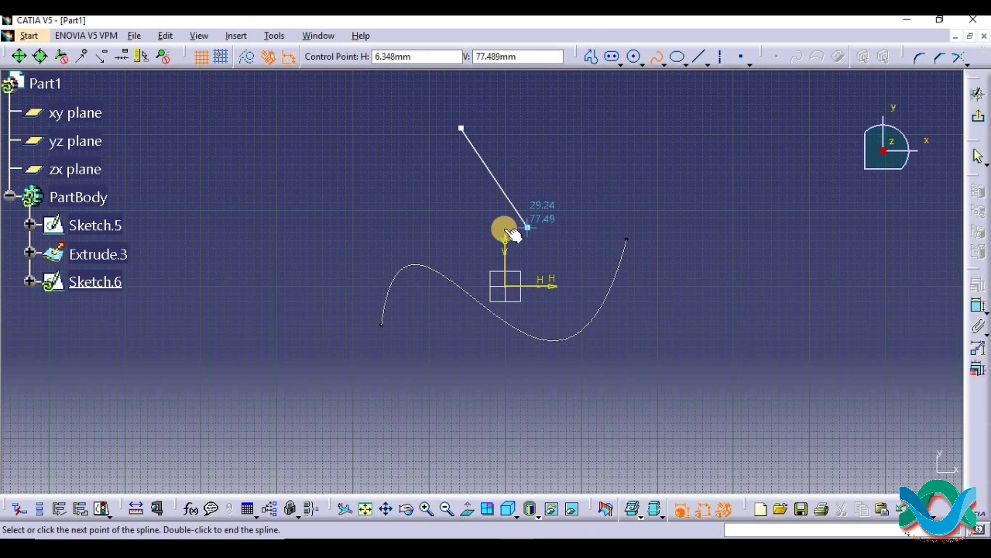
pyautogui.click(564, 310)
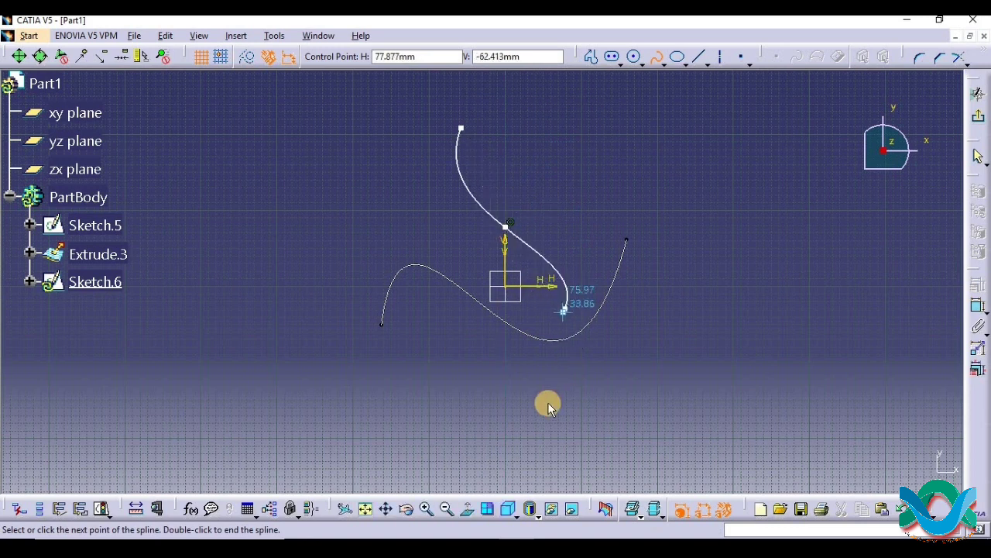
pyautogui.click(502, 430)
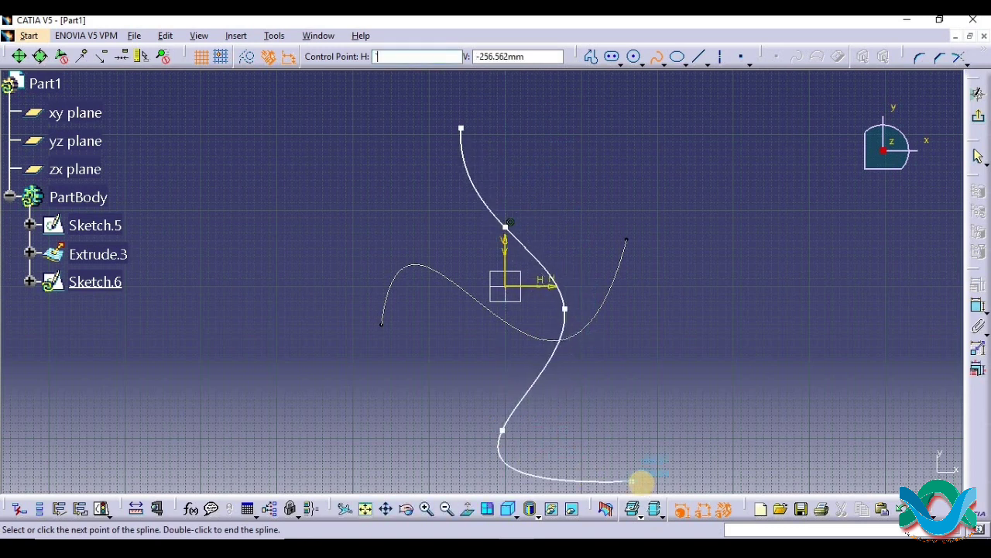
pyautogui.doubleClick(646, 469)
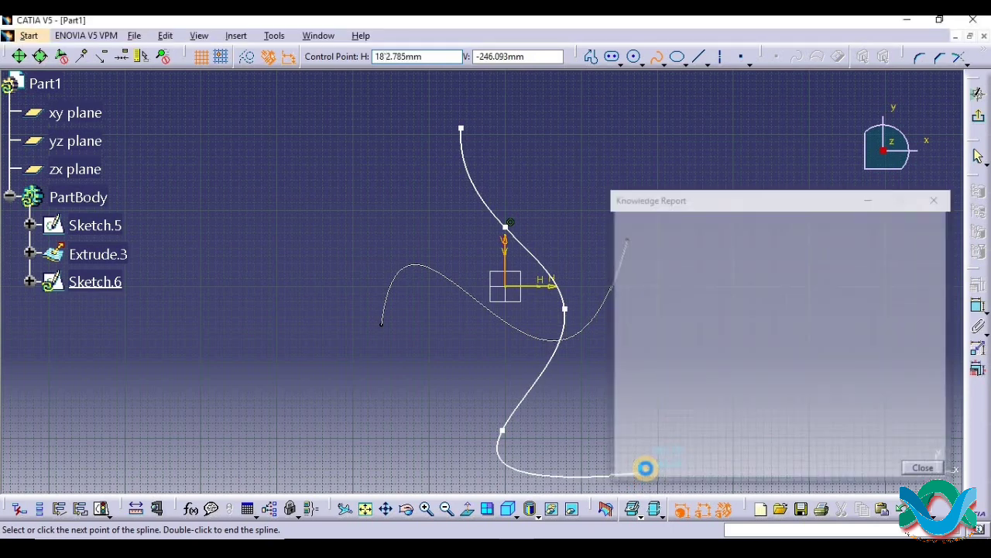
pyautogui.click(909, 467)
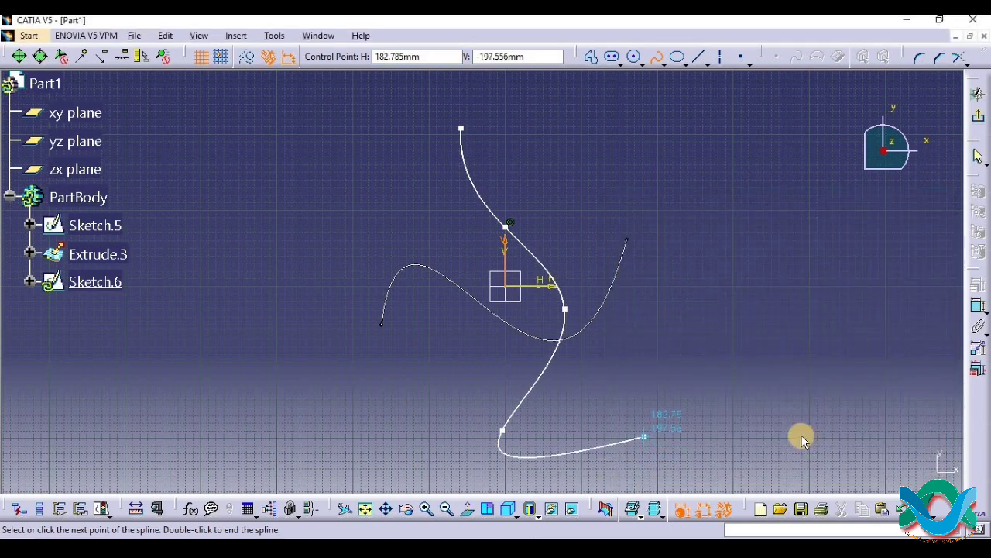
pyautogui.press('Escape')
pyautogui.press('Escape')
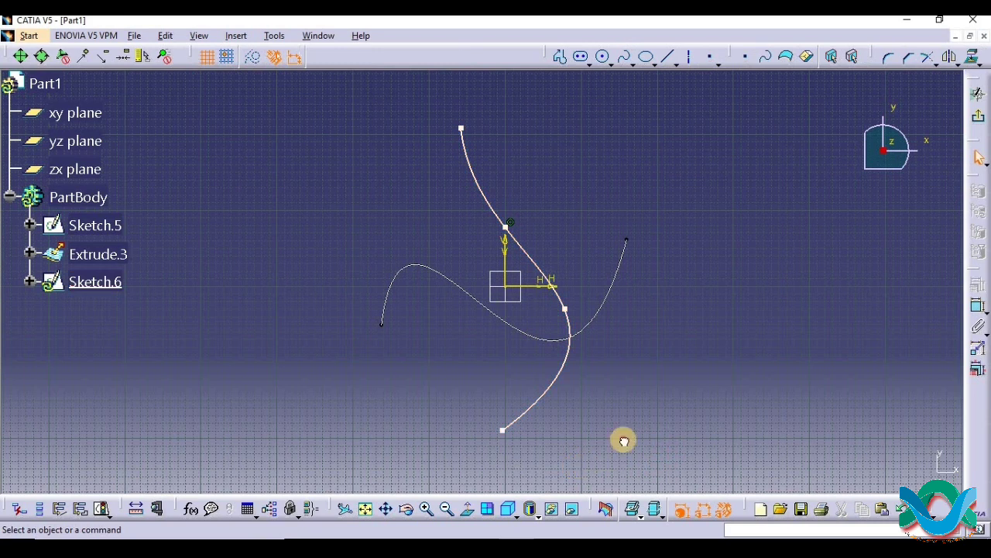
pyautogui.click(974, 120)
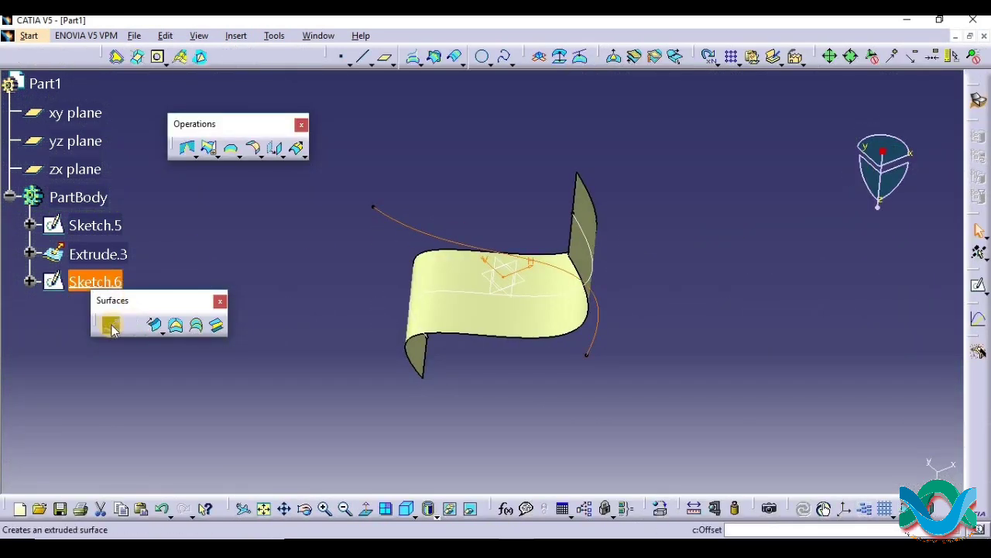
# Step: Extrude the new spline sketch as a surface along the sketch normal, 70 mm in each direction
pyautogui.click(111, 325)
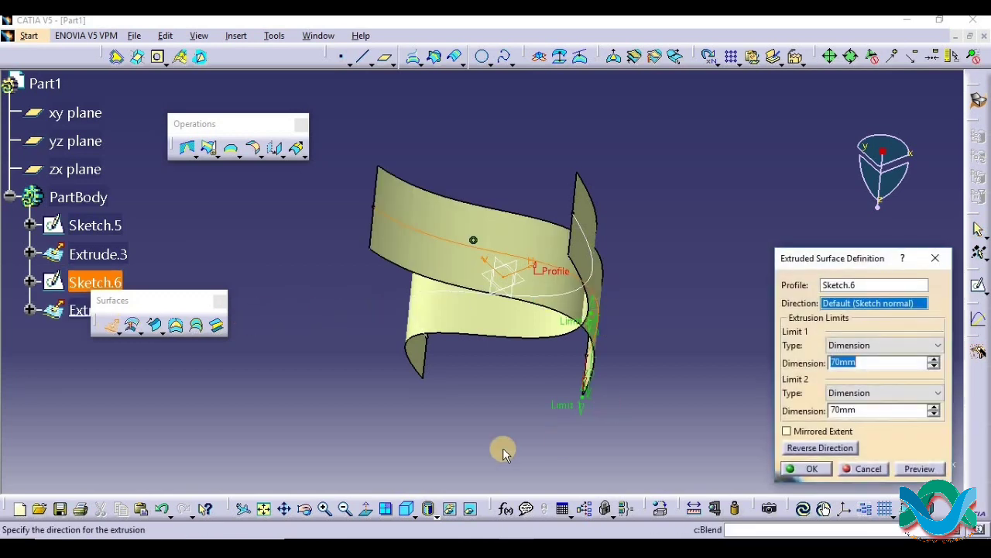
pyautogui.click(305, 509)
pyautogui.moveTo(621, 264); pyautogui.dragTo(793, 151)
pyautogui.click(806, 469)
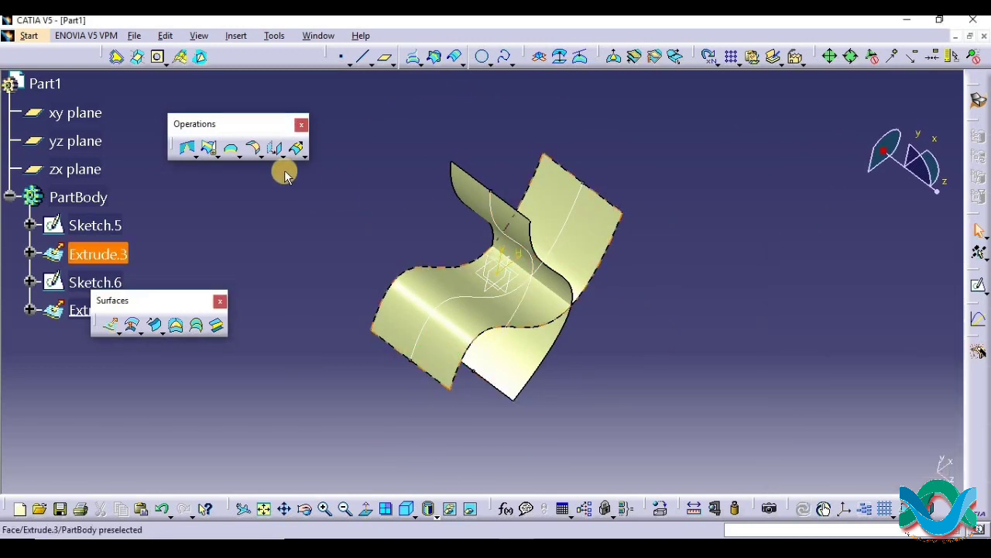
# Step: Split Extrude.3 with Extrude.4 as the cutting element, keeping the upper portion of Extrude.3, and undo the split
pyautogui.click(219, 155)
pyautogui.click(229, 176)
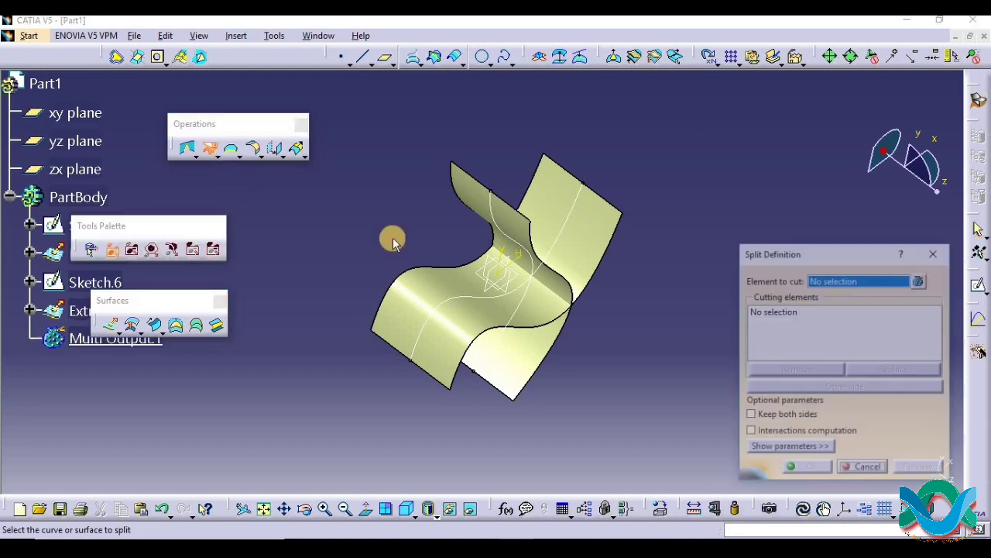
pyautogui.click(592, 225)
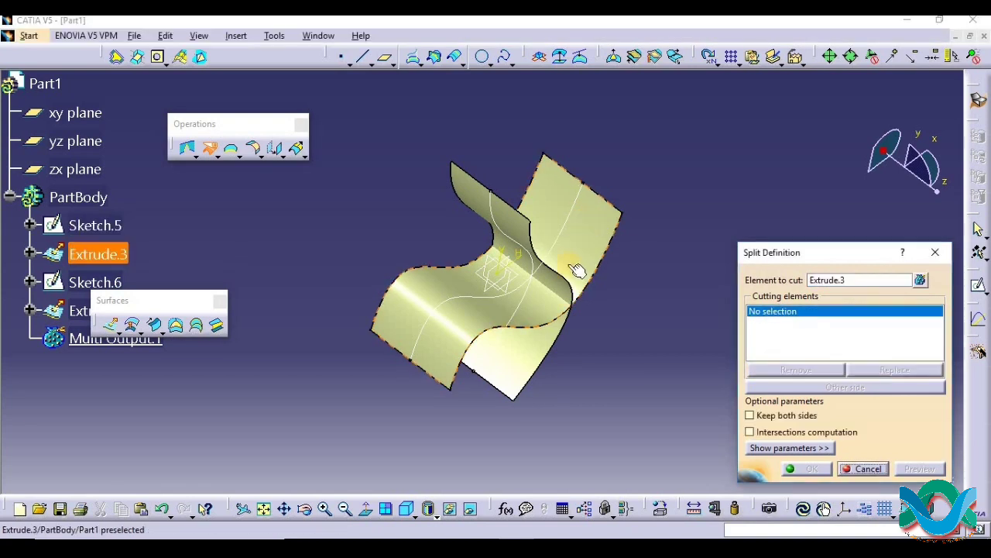
pyautogui.click(516, 226)
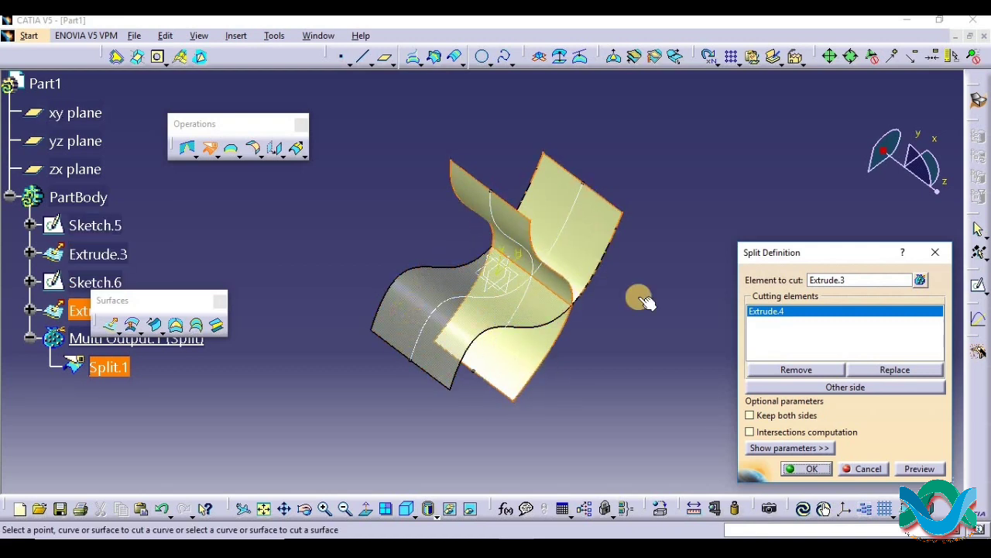
pyautogui.click(919, 469)
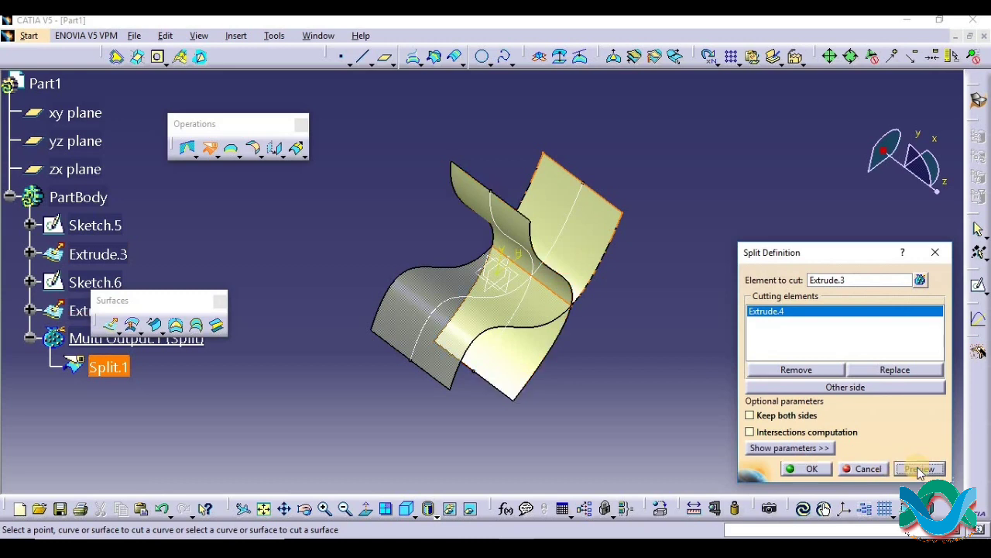
pyautogui.click(818, 470)
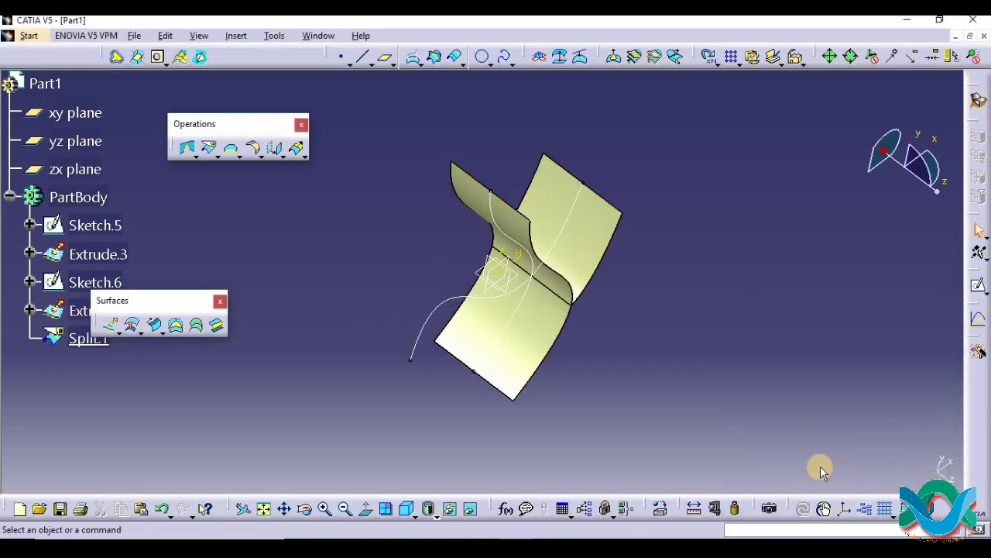
pyautogui.hotkey('ctrl', 'z')
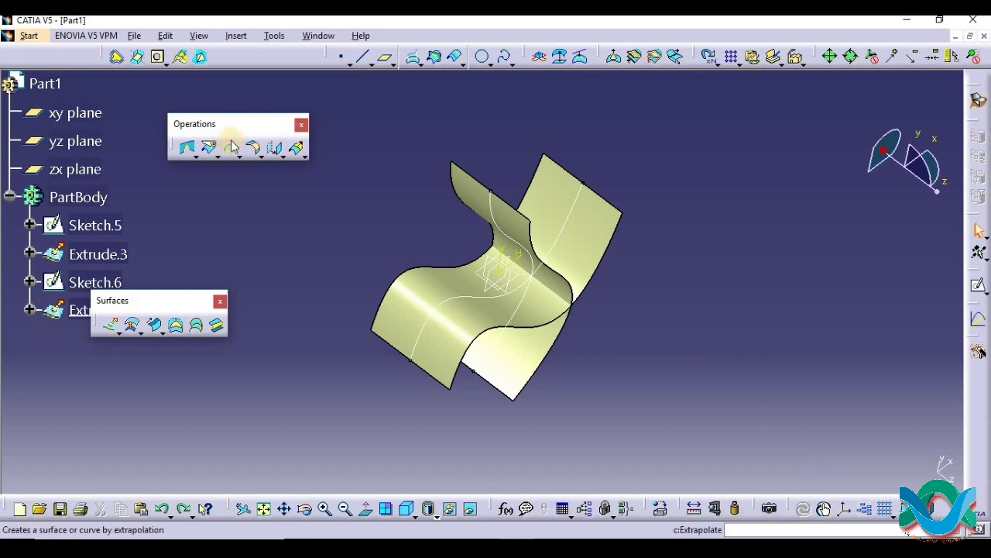
# Step: Try splitting Extrude.3 with Extrude.4 while keeping the lower wavy portion of Extrude.3, and discard the split
pyautogui.click(205, 151)
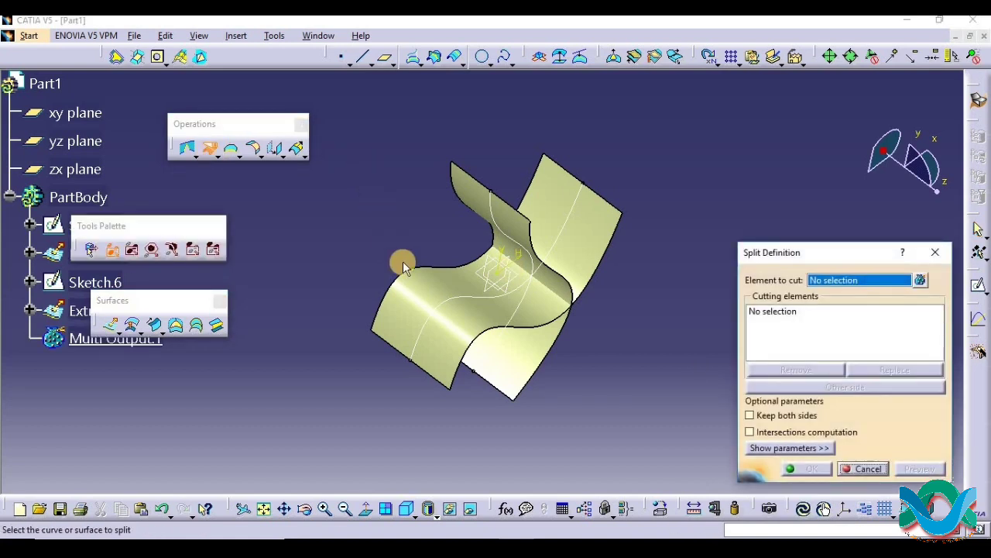
pyautogui.click(477, 324)
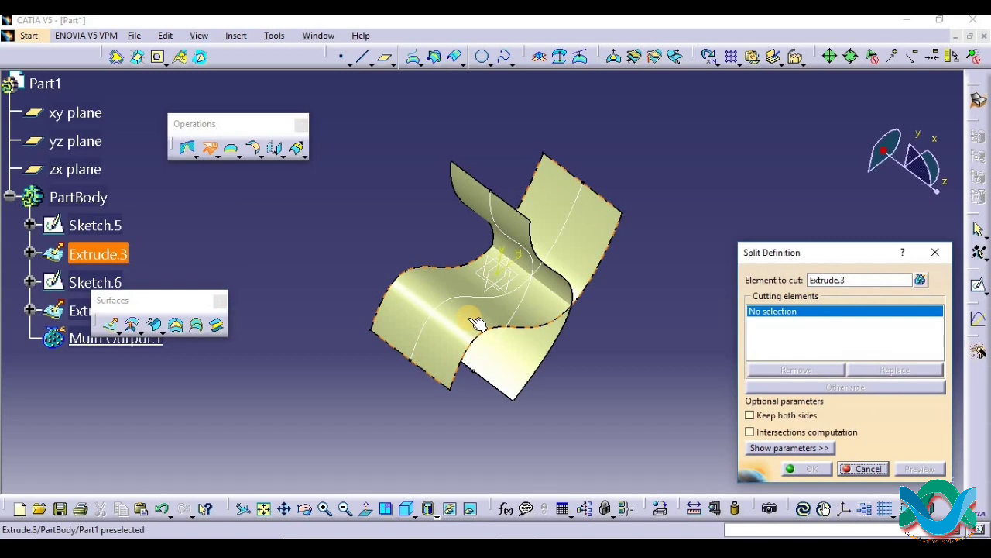
pyautogui.click(536, 369)
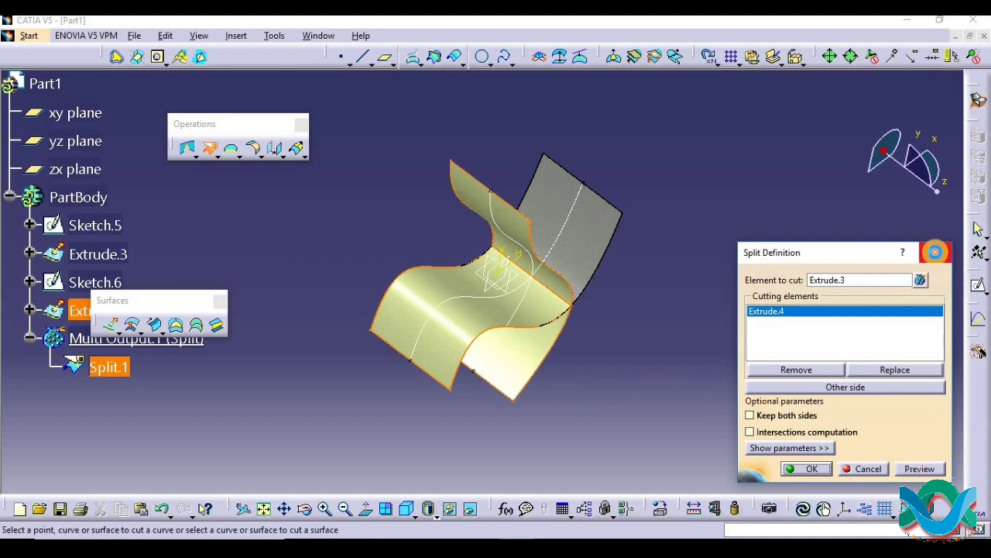
pyautogui.click(935, 251)
# Step: Try splitting Extrude.4 with Extrude.3 as the cutting element, keeping the upper portion of Extrude.4, and discard the split
pyautogui.click(210, 150)
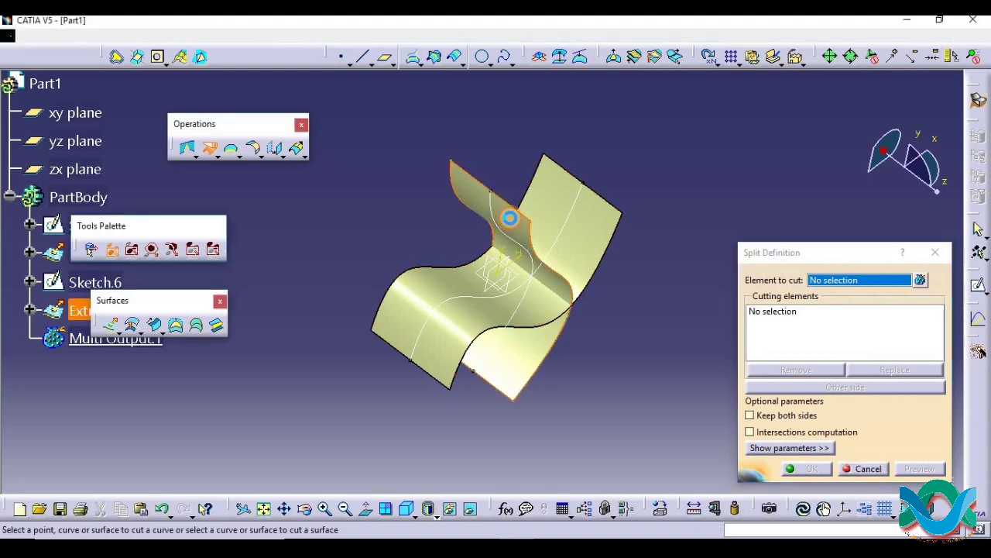
pyautogui.click(510, 217)
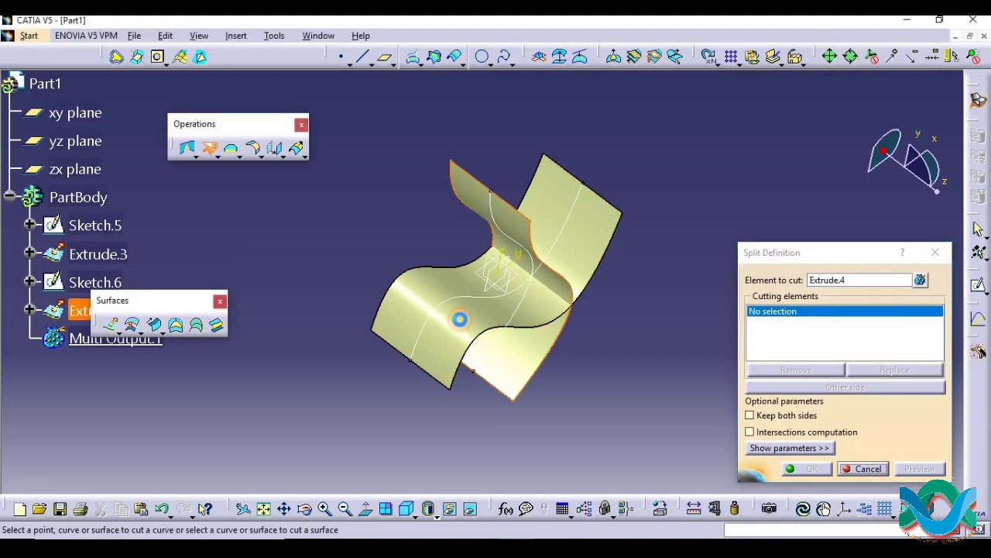
pyautogui.click(461, 318)
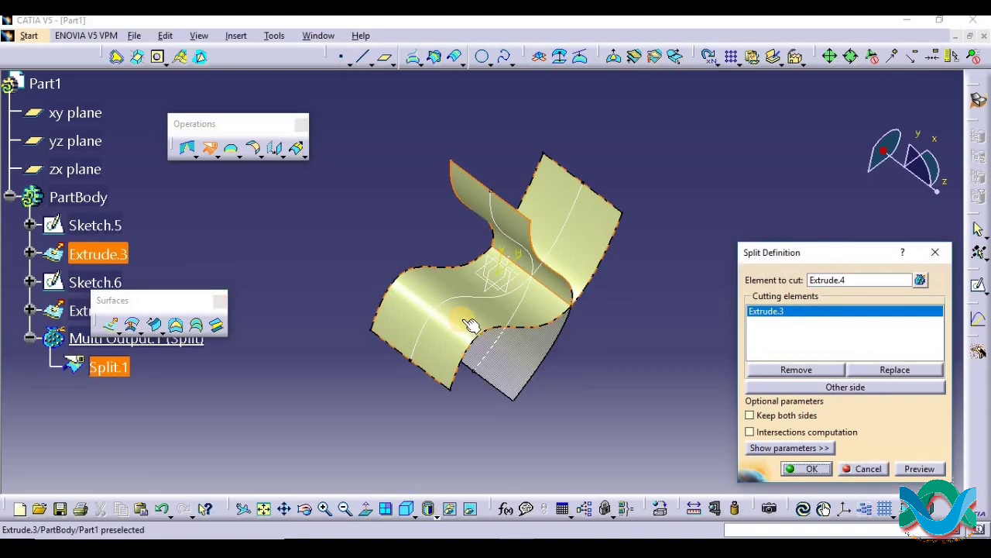
pyautogui.click(935, 251)
# Step: Try splitting Extrude.4 with Extrude.3 while keeping the lower portion of Extrude.4, and discard the split
pyautogui.click(206, 149)
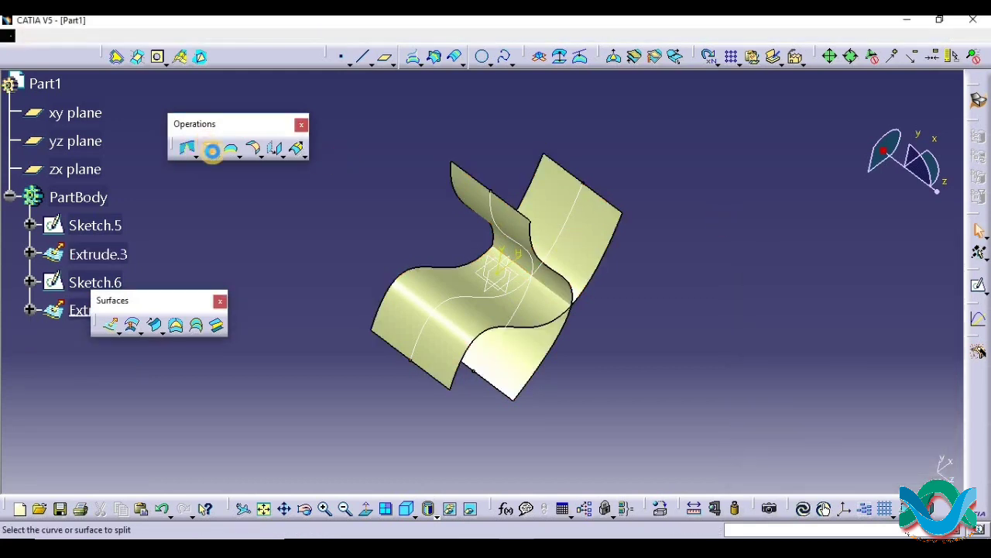
pyautogui.click(535, 351)
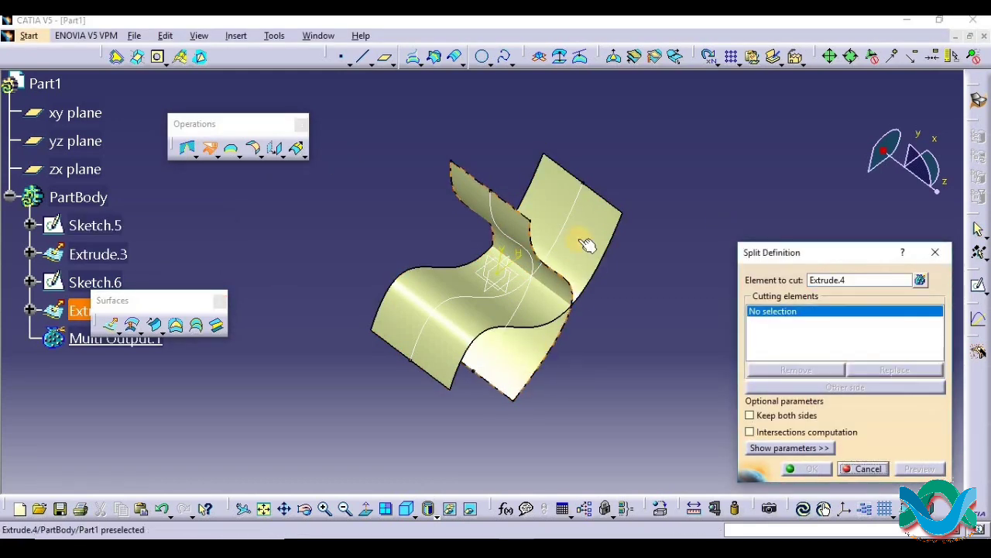
pyautogui.click(579, 235)
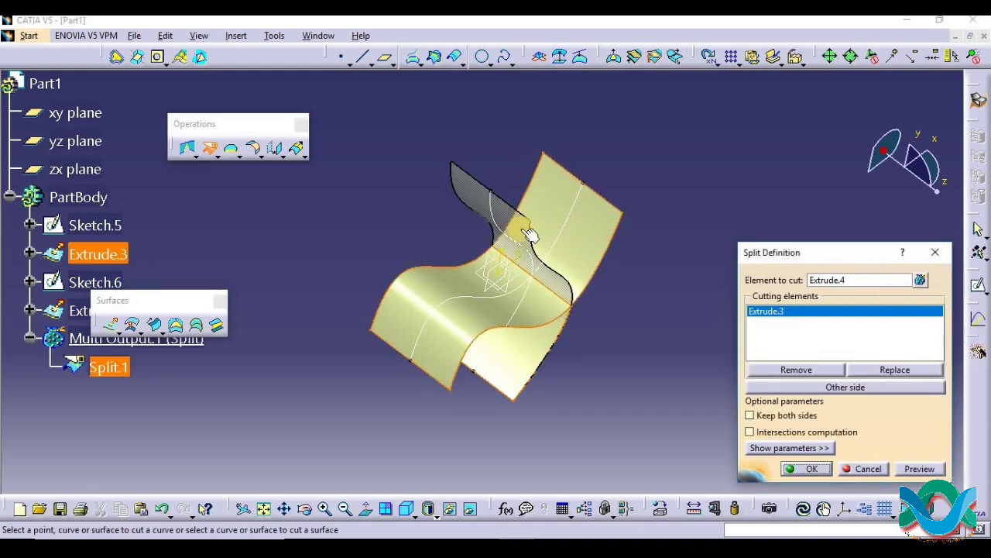
pyautogui.click(934, 249)
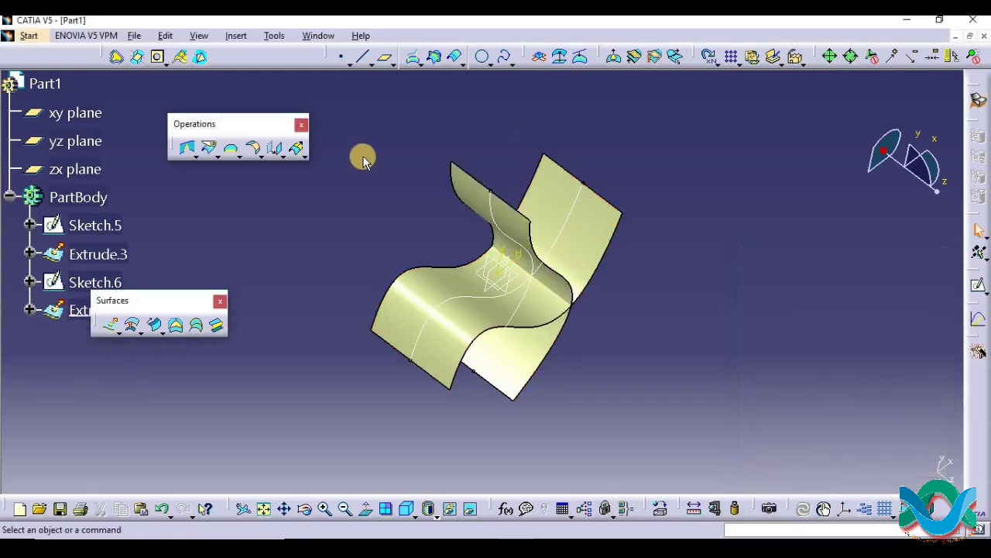
# Step: Choose Extrude.3 as the element to cut in a new Split, picking it on its lower wavy portion
pyautogui.click(211, 149)
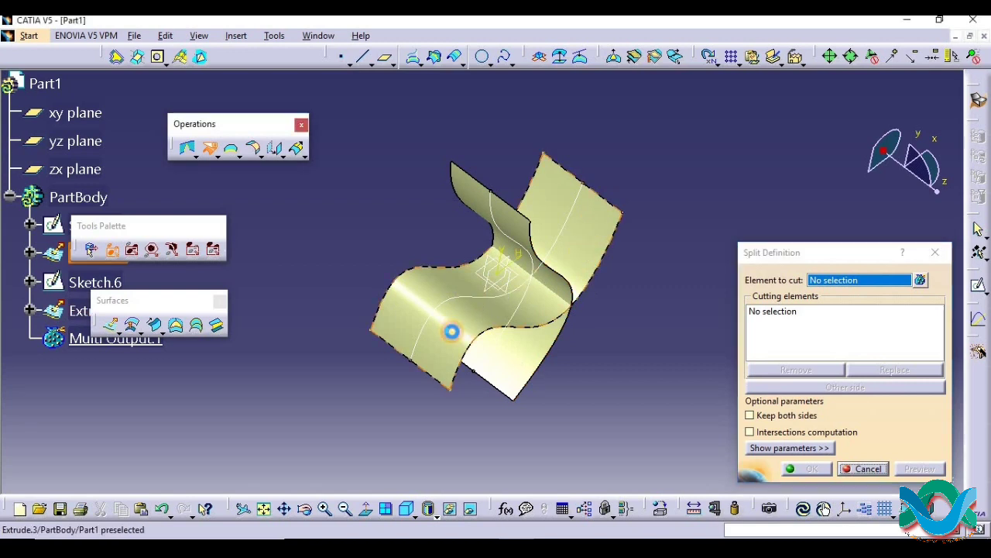
pyautogui.click(463, 338)
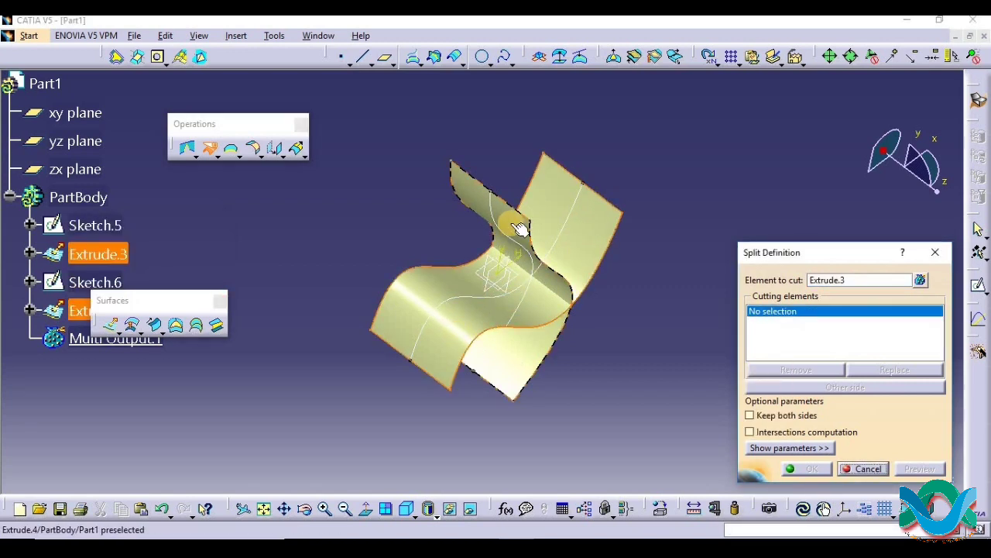